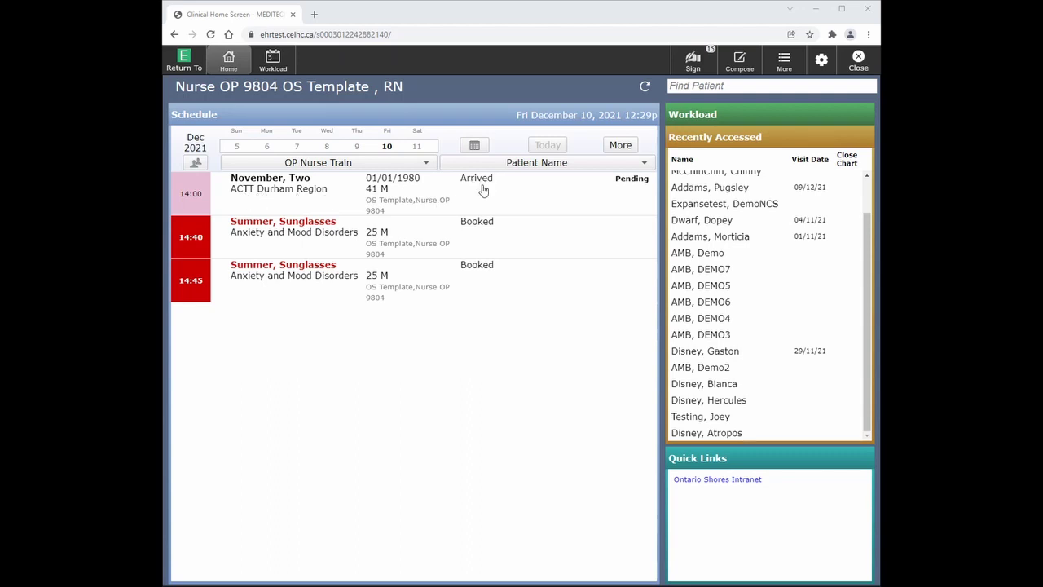
Open the chart of the 14:00 patient from the schedule and change the patient status to Exam.
{"action": "left_click", "coordinate": [311, 182]}
{"action": "left_click", "coordinate": [311, 183]}
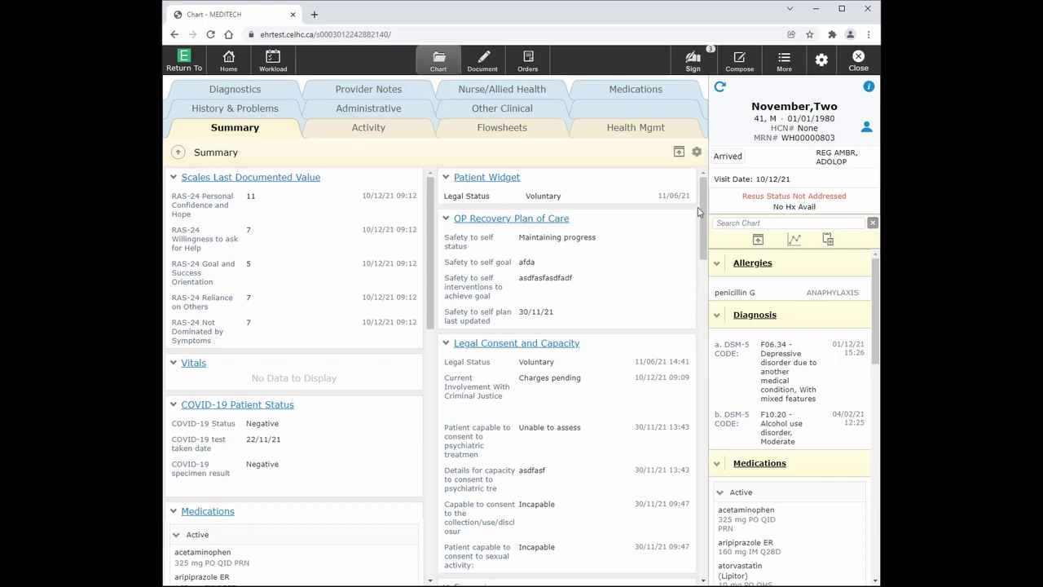
{"action": "left_click", "coordinate": [730, 159]}
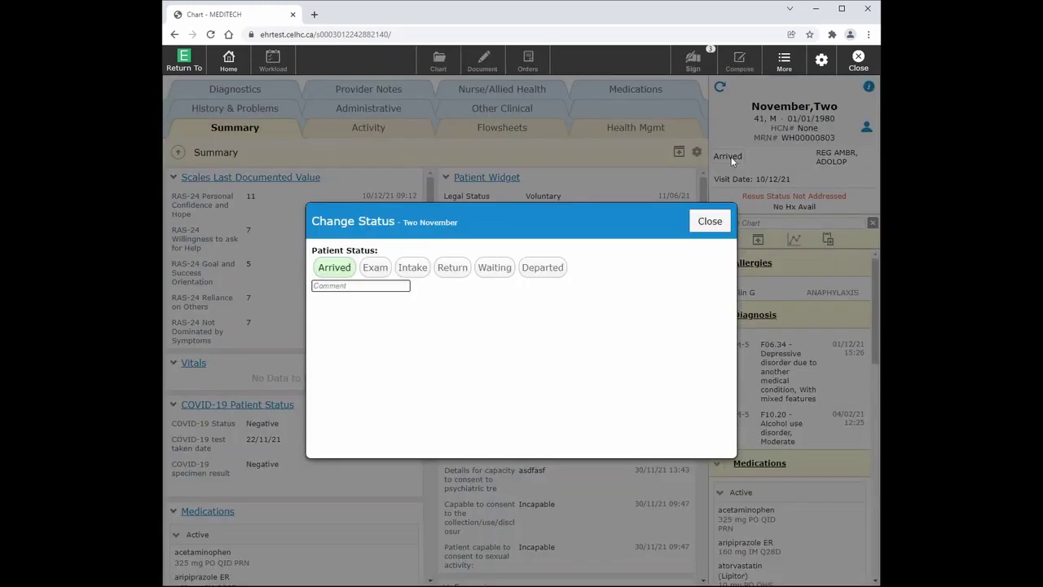
{"action": "left_click", "coordinate": [372, 269]}
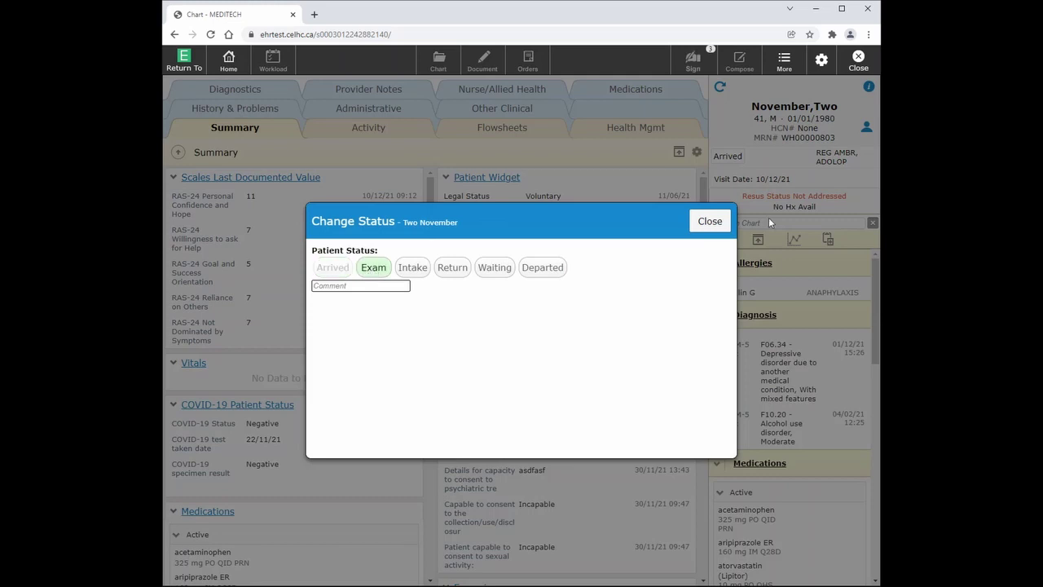
{"action": "left_click", "coordinate": [706, 223]}
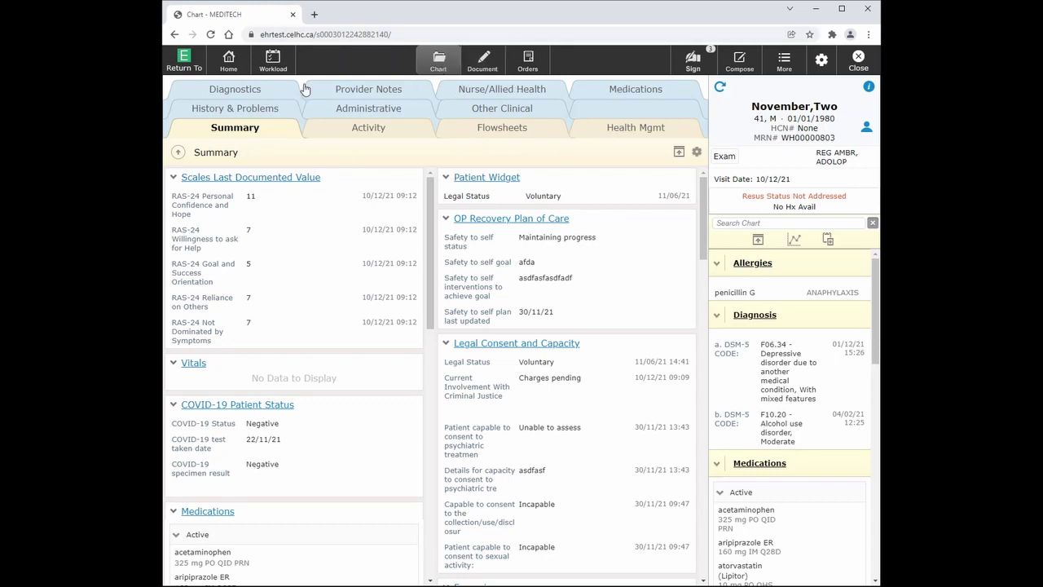
View the patient's document list and orders, bypassing the vitals entry, and return to the chart summary.
{"action": "left_click", "coordinate": [494, 65]}
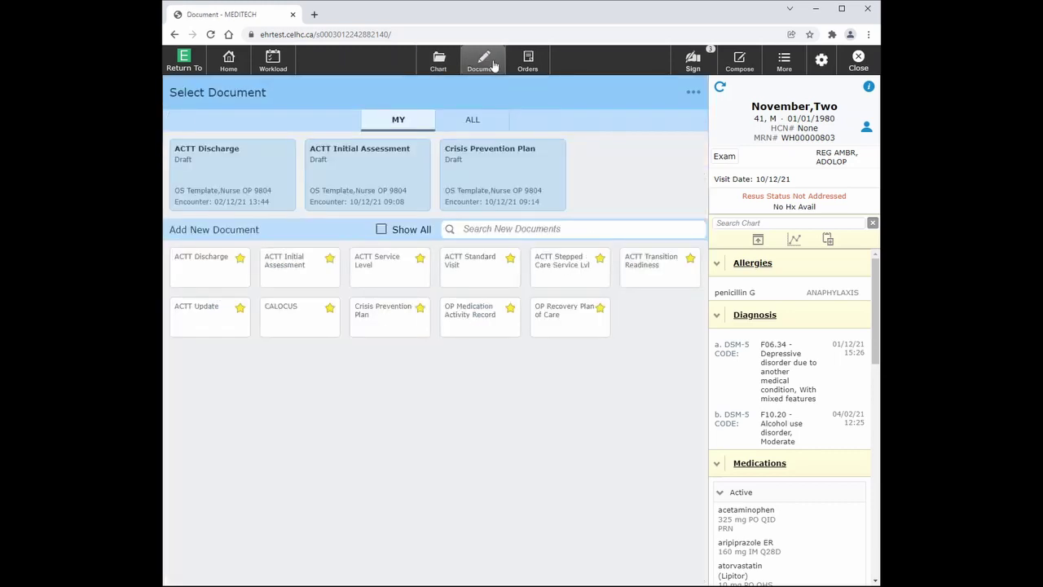
{"action": "left_click", "coordinate": [521, 65]}
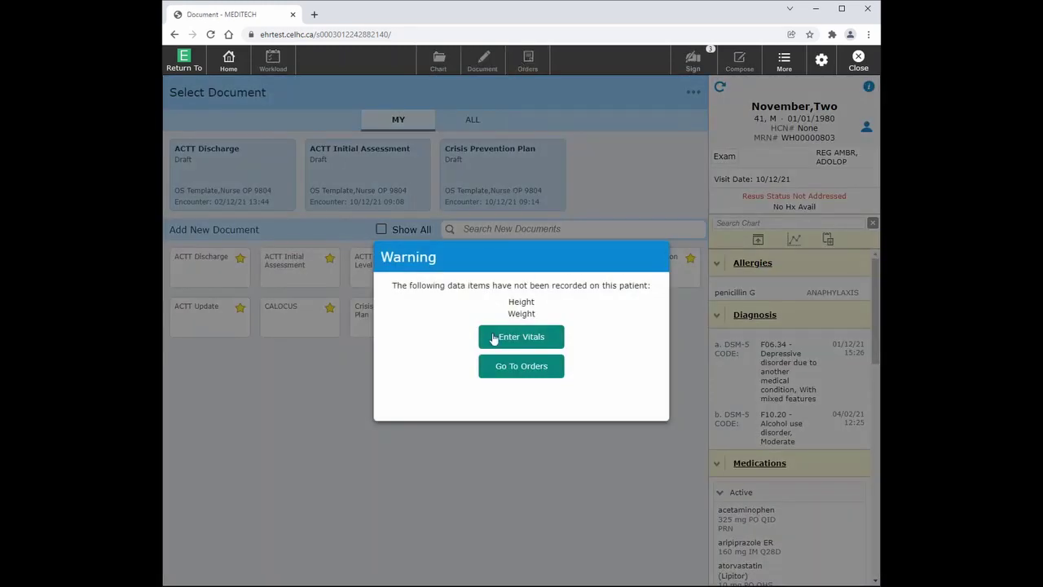
{"action": "left_click", "coordinate": [495, 375]}
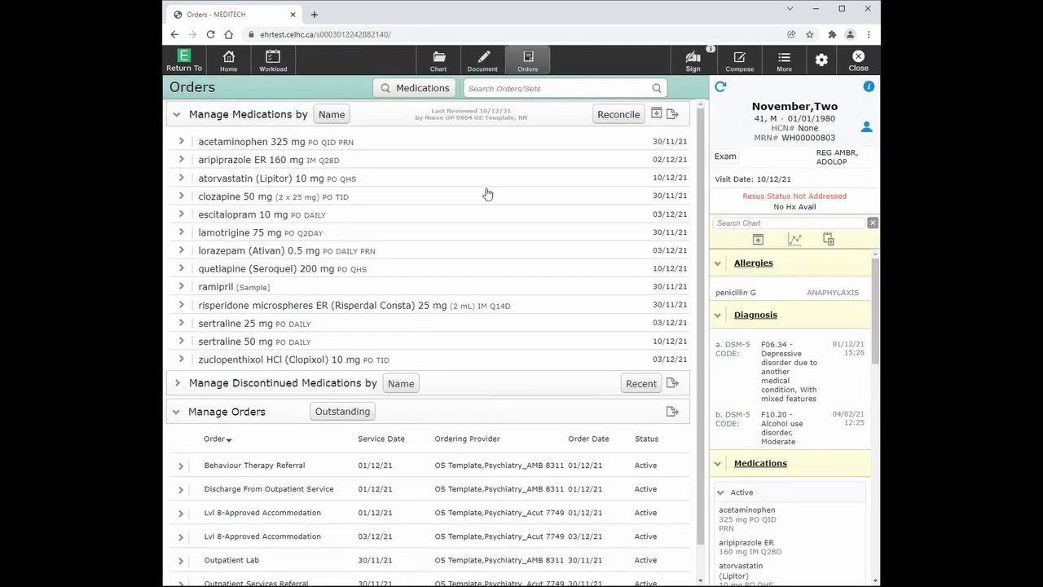
{"action": "left_click", "coordinate": [438, 65]}
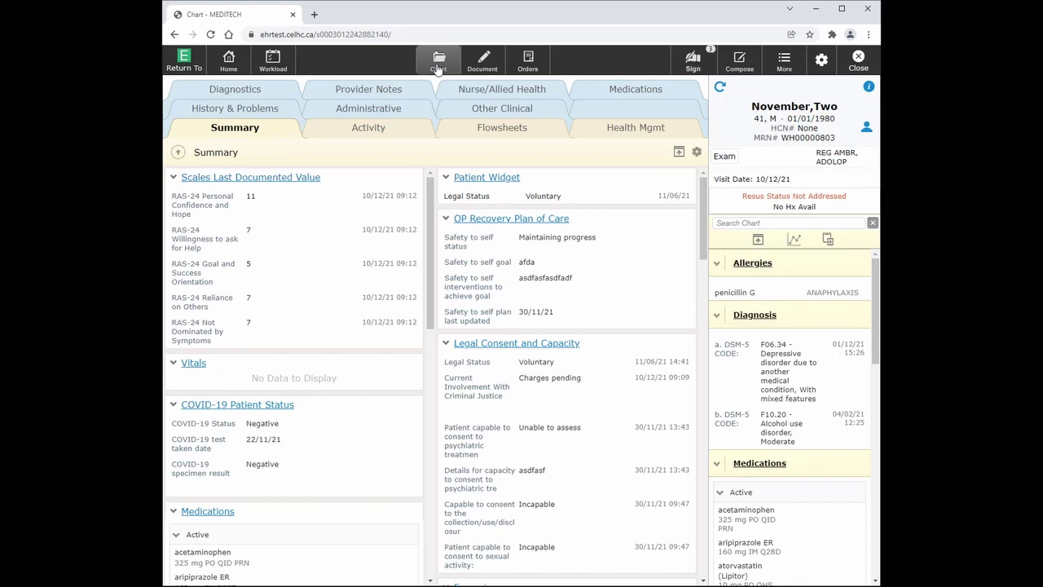
Compose a Clinical message for the patient, searching recipients for "os.psy" and adding Psychiatry_AMB 8311 OS Template.
{"action": "left_click", "coordinate": [733, 72]}
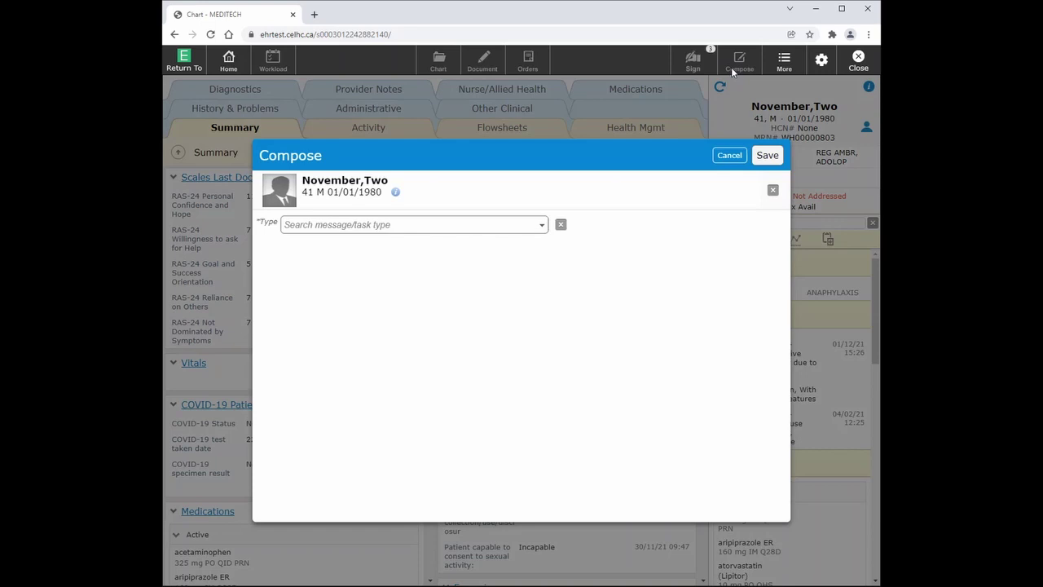
{"action": "left_click", "coordinate": [546, 229]}
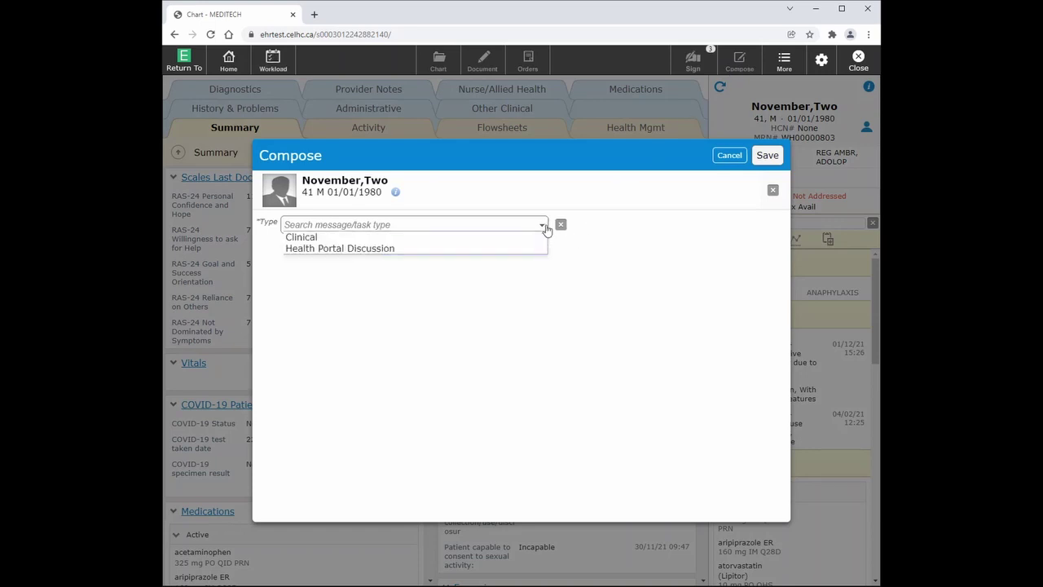
{"action": "left_click", "coordinate": [377, 238]}
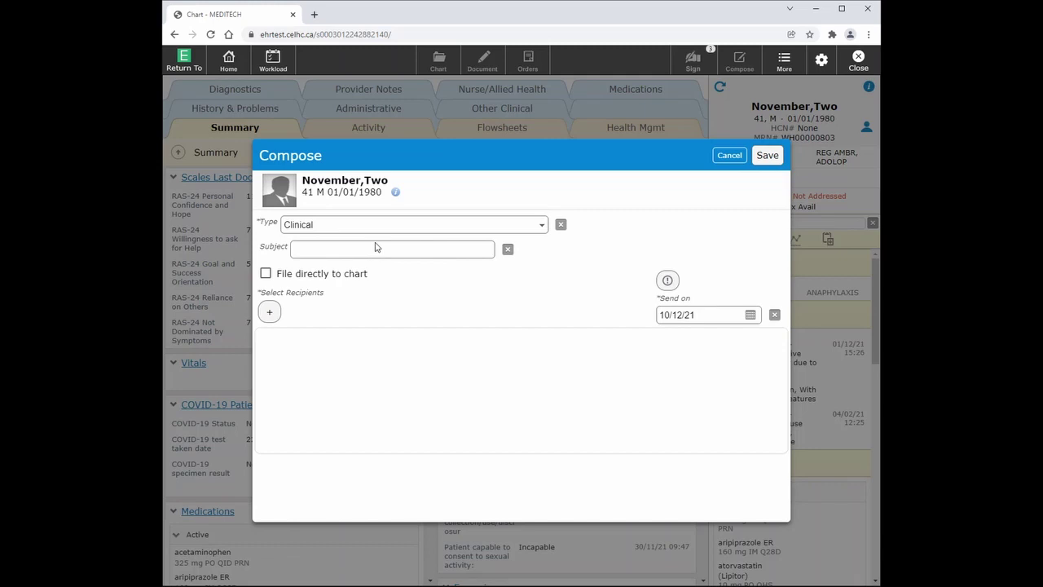
{"action": "left_click", "coordinate": [269, 313]}
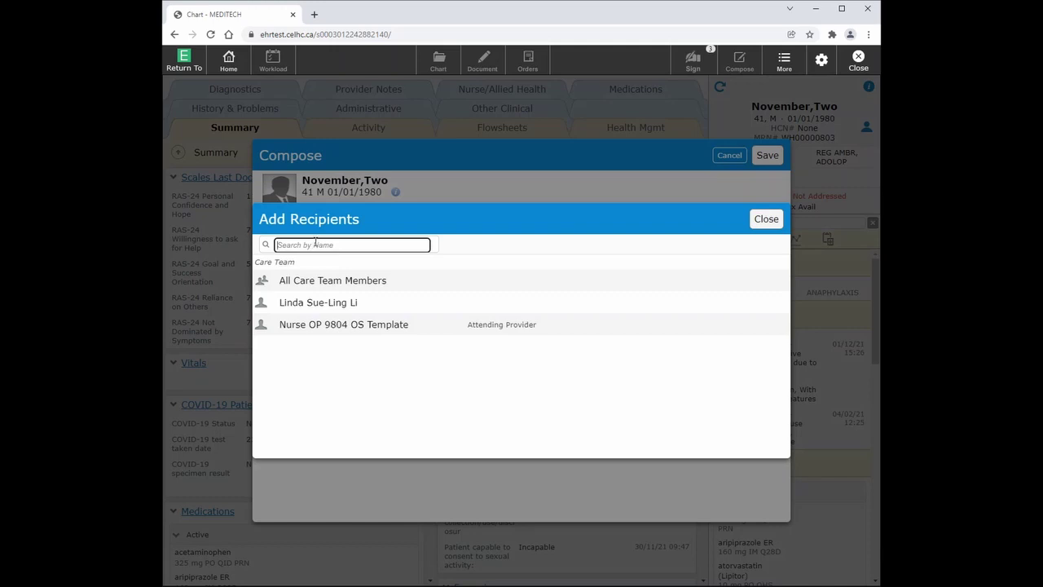
{"action": "type", "text": "os.psy"}
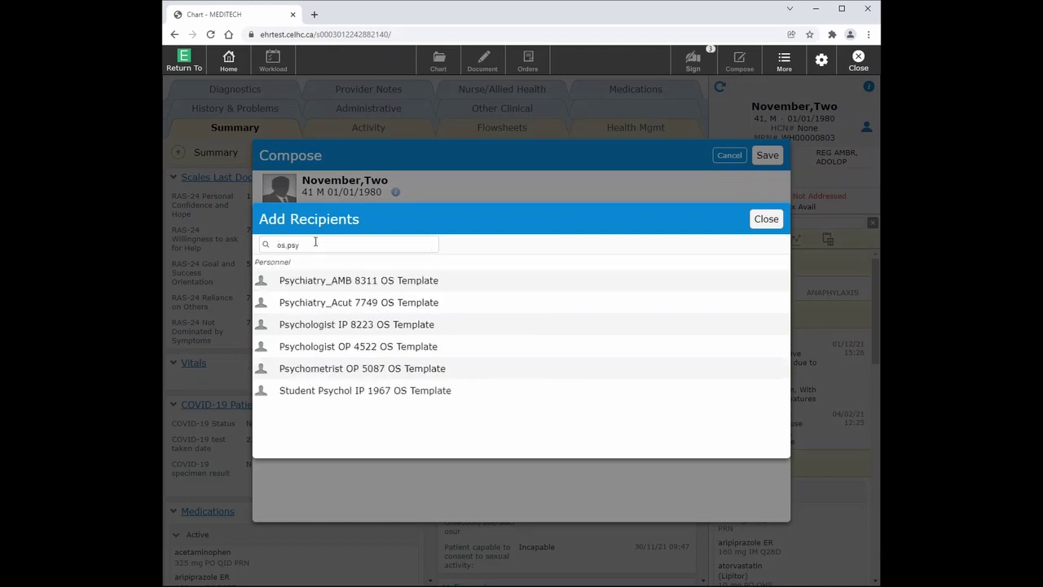
{"action": "left_click", "coordinate": [316, 283]}
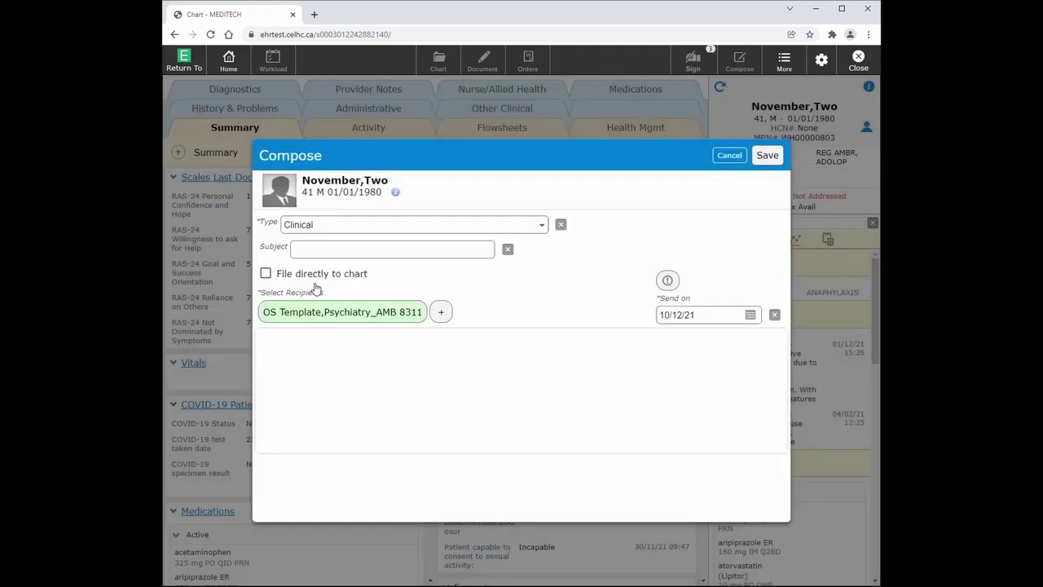
Enter the subject "see patient" and the message "Please see patient regarding questions about prescriptions.", and save the message.
{"action": "left_click", "coordinate": [330, 251]}
{"action": "type", "text": "see patient"}
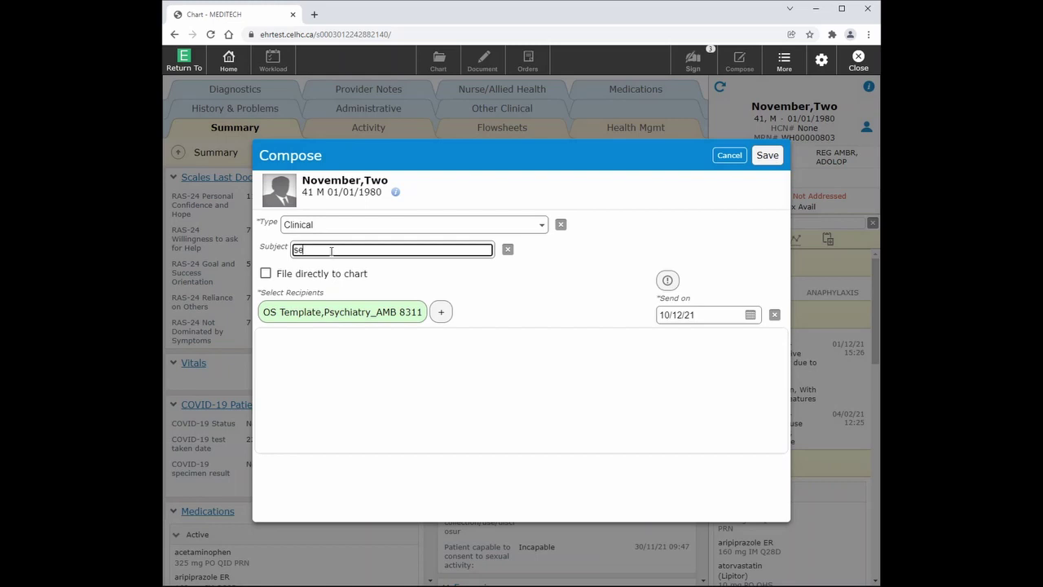
{"action": "left_click", "coordinate": [319, 407]}
{"action": "type", "text": "Please see "}
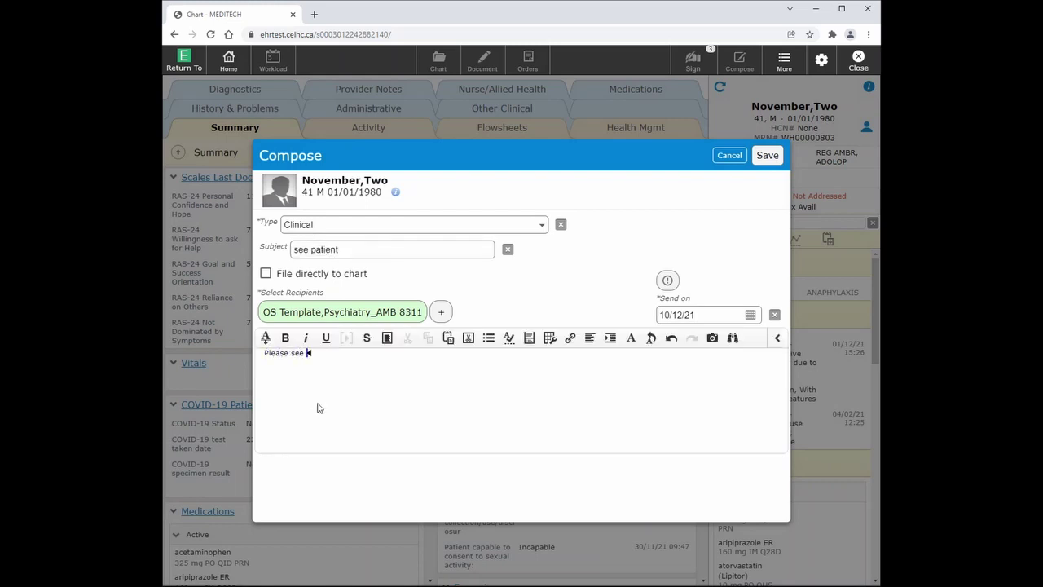
{"action": "type", "text": "patient regarding questions about "}
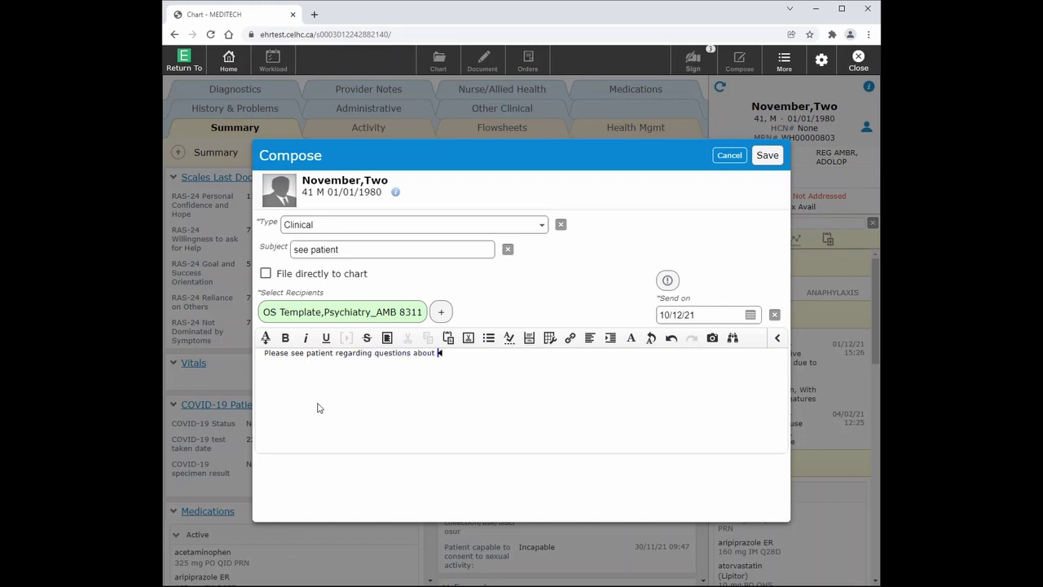
{"action": "type", "text": "prescriptions."}
{"action": "left_click", "coordinate": [776, 161]}
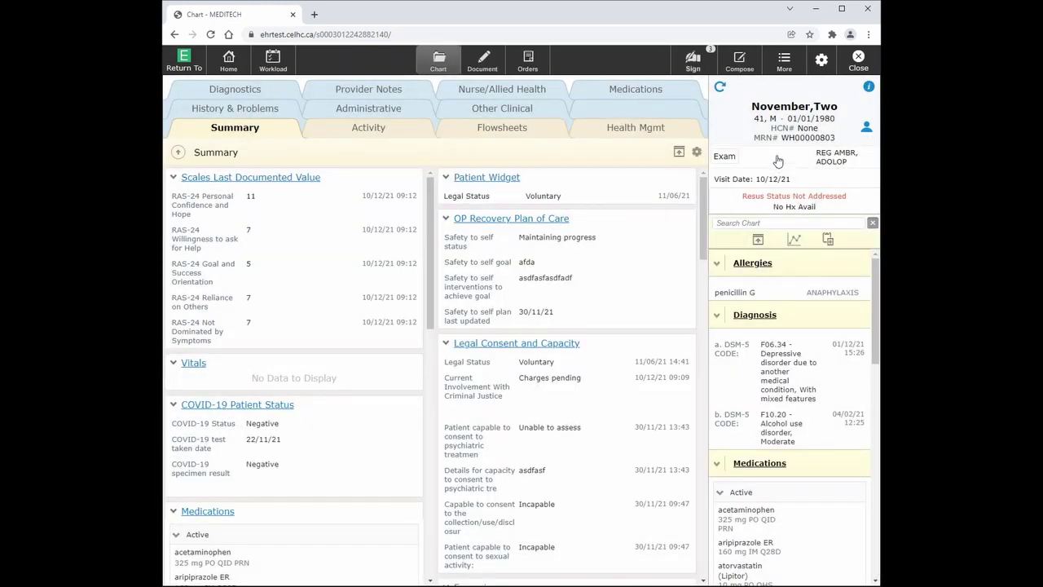
Compose a new Health Portal Discussion for the patient with the subject "next appointment".
{"action": "left_click", "coordinate": [739, 62]}
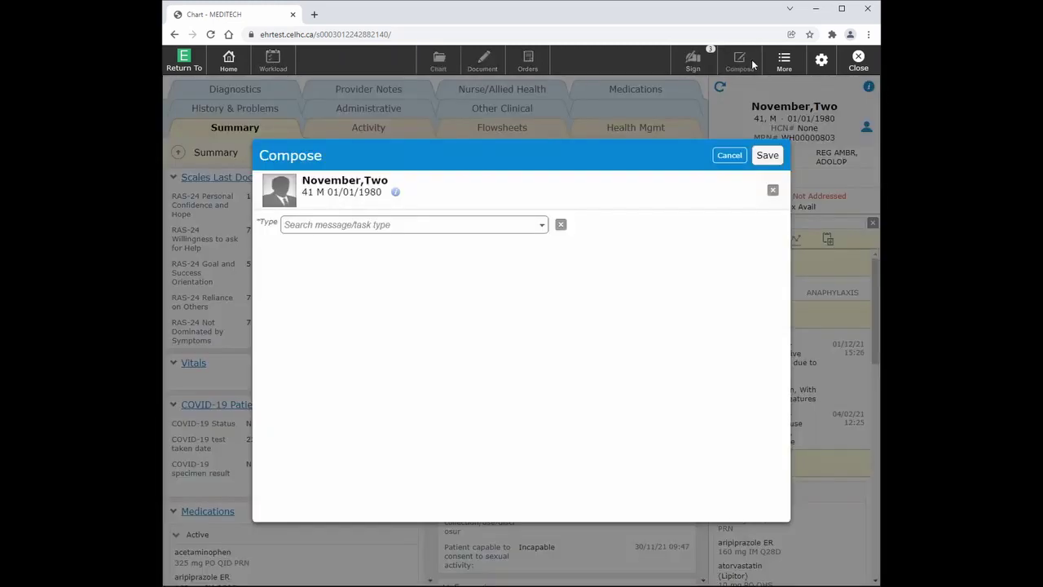
{"action": "left_click", "coordinate": [542, 225]}
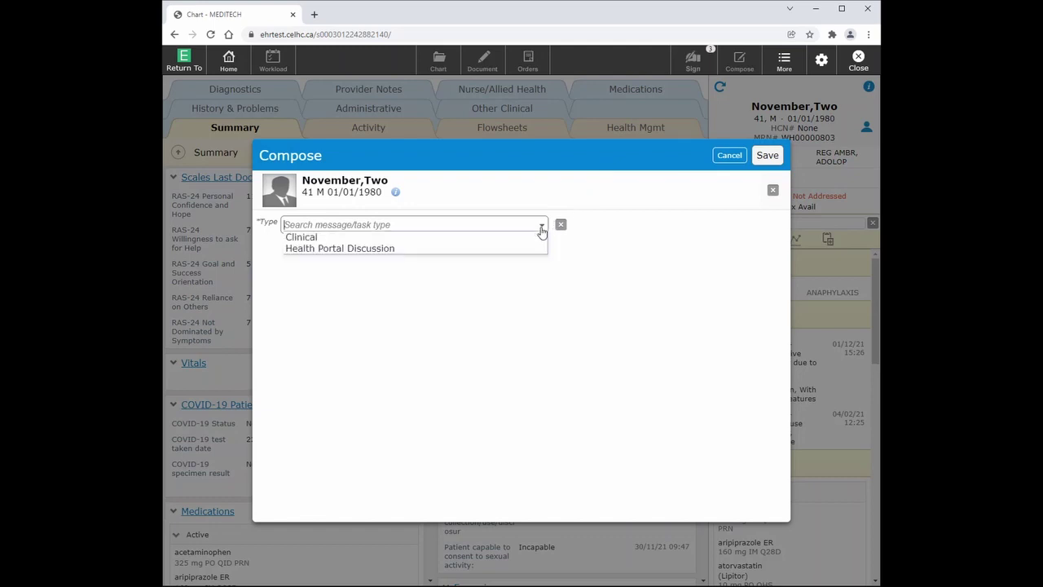
{"action": "left_click", "coordinate": [369, 248]}
{"action": "left_click", "coordinate": [369, 250]}
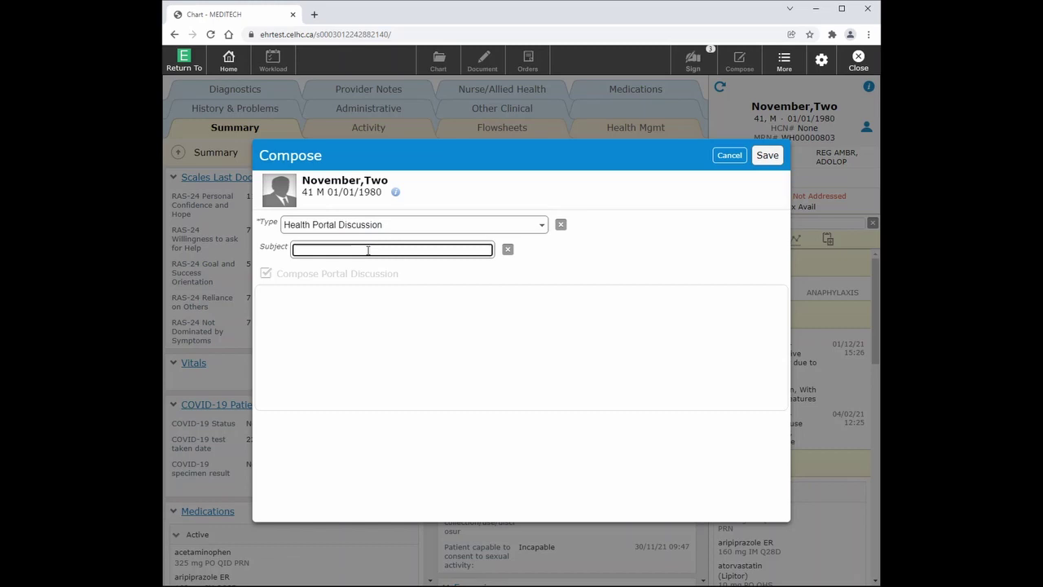
{"action": "type", "text": "next appointment"}
Write "Please confirm that you can still come to next appointment re our last discussion." in the portal discussion and save it.
{"action": "left_click", "coordinate": [399, 366]}
{"action": "type", "text": "Please confirm that you can still com"}
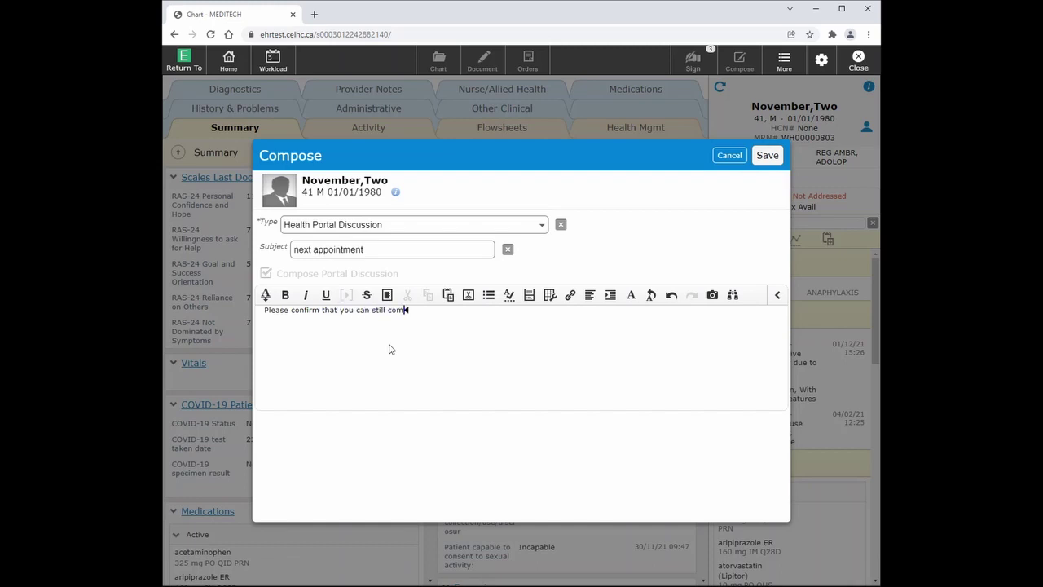
{"action": "type", "text": "e to next appointment re our last d"}
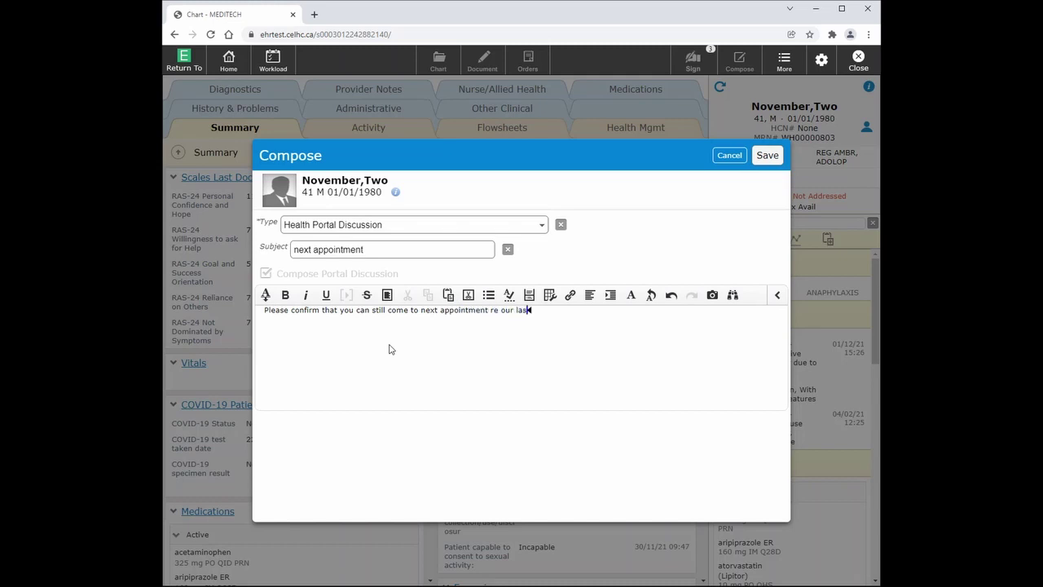
{"action": "type", "text": "iscussion."}
{"action": "left_click", "coordinate": [764, 157]}
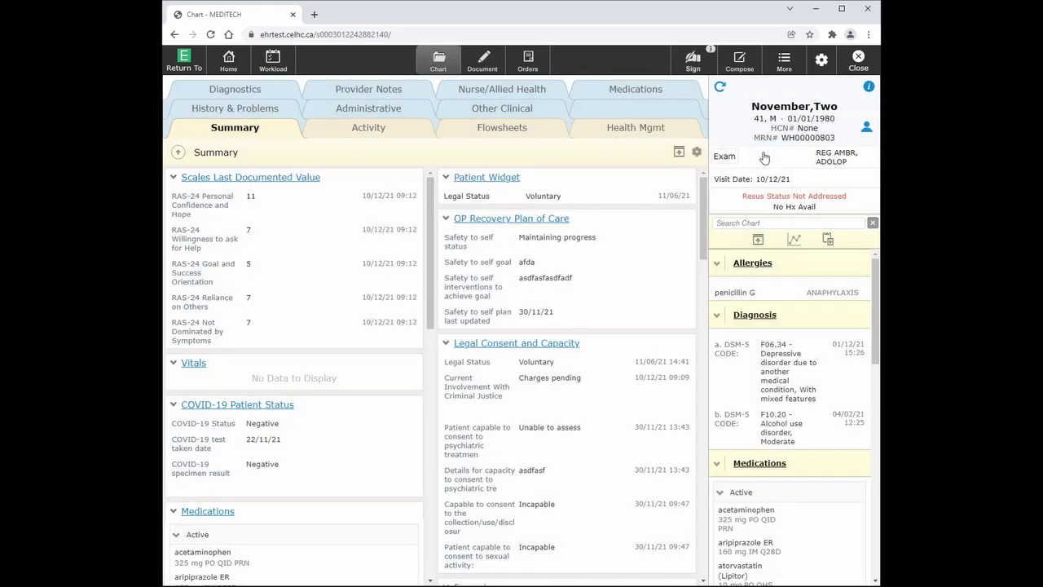
{"action": "left_click", "coordinate": [750, 66]}
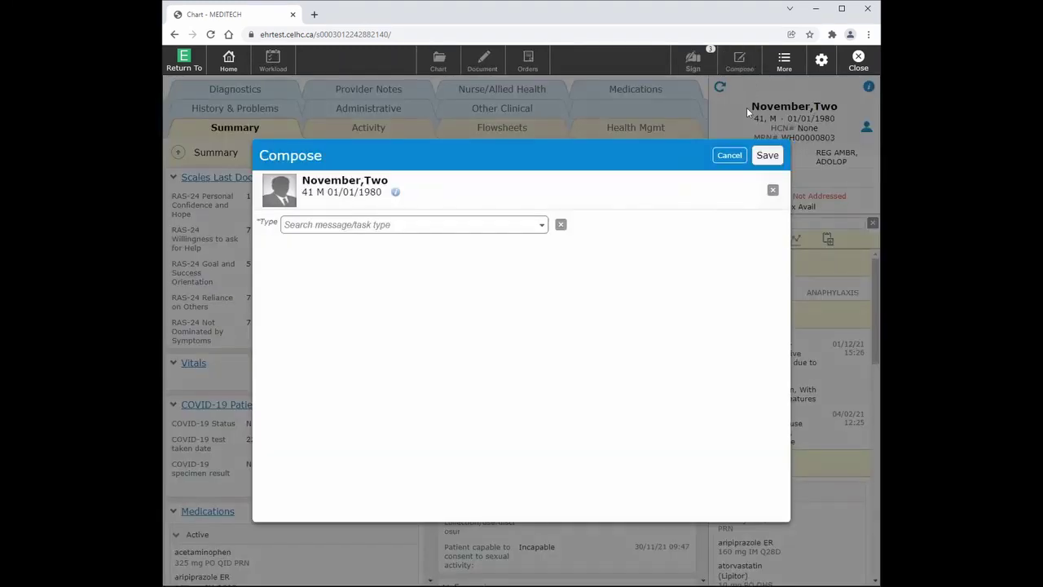
{"action": "left_click", "coordinate": [730, 156]}
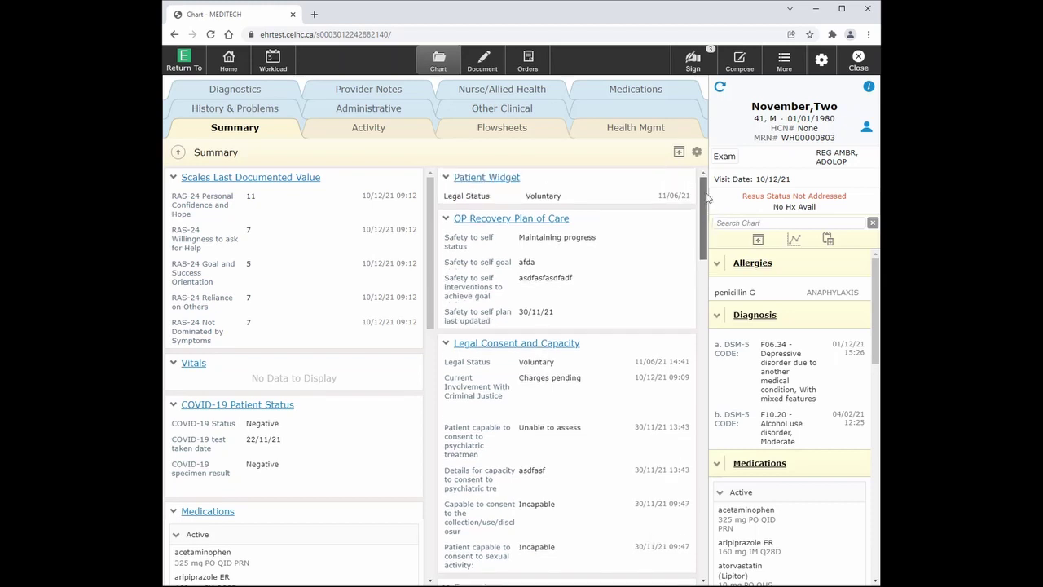
Open the patient's Chart Viewer, detach it into its own browser window and place it beside the main chart.
{"action": "left_click", "coordinate": [785, 62]}
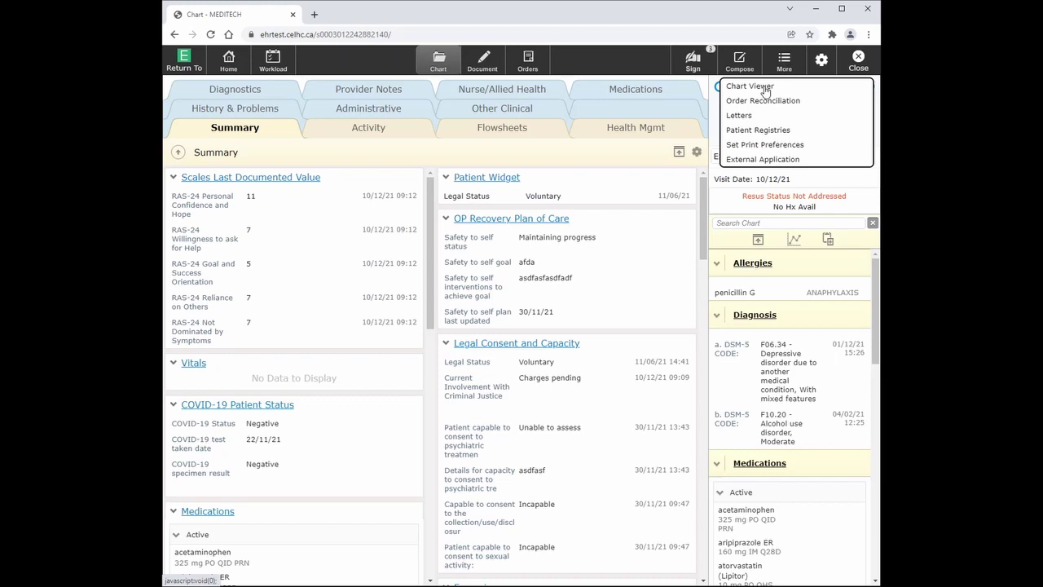
{"action": "left_click", "coordinate": [765, 90]}
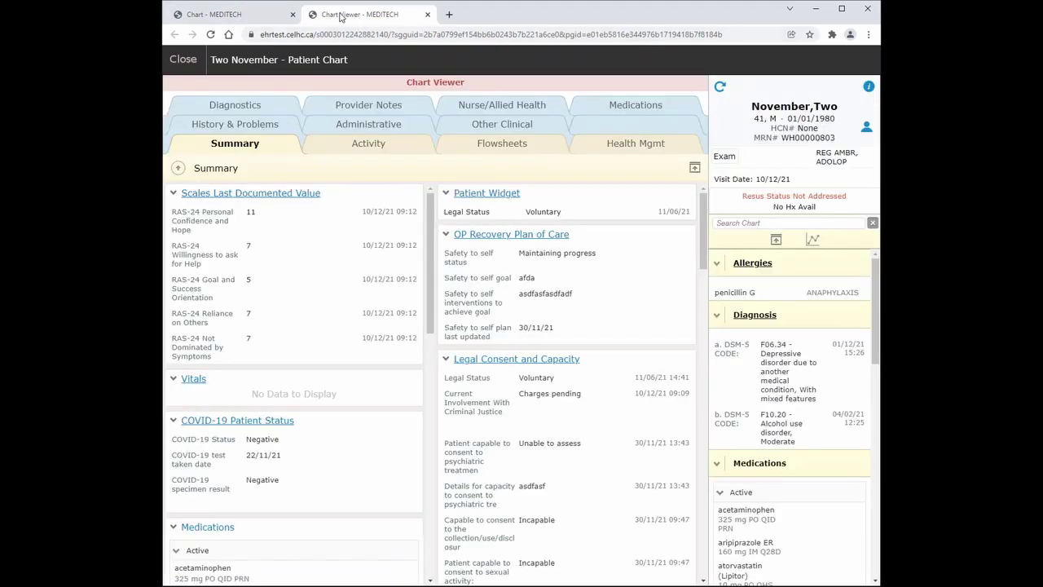
{"action": "left_click_drag", "start_coordinate": [341, 20], "coordinate": [208, 54]}
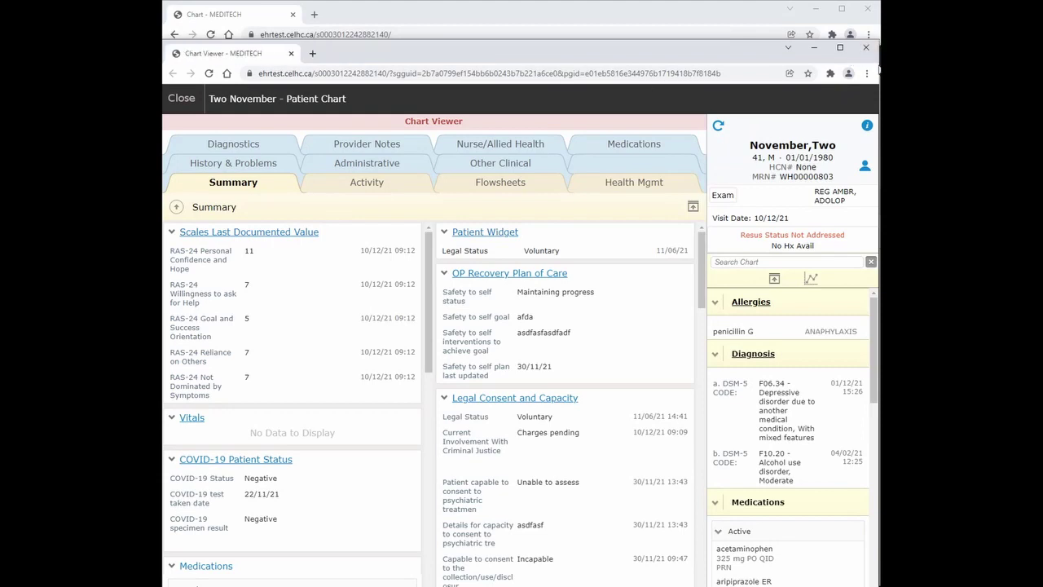
{"action": "left_click_drag", "start_coordinate": [877, 62], "coordinate": [874, 62]}
{"action": "left_click", "coordinate": [866, 72]}
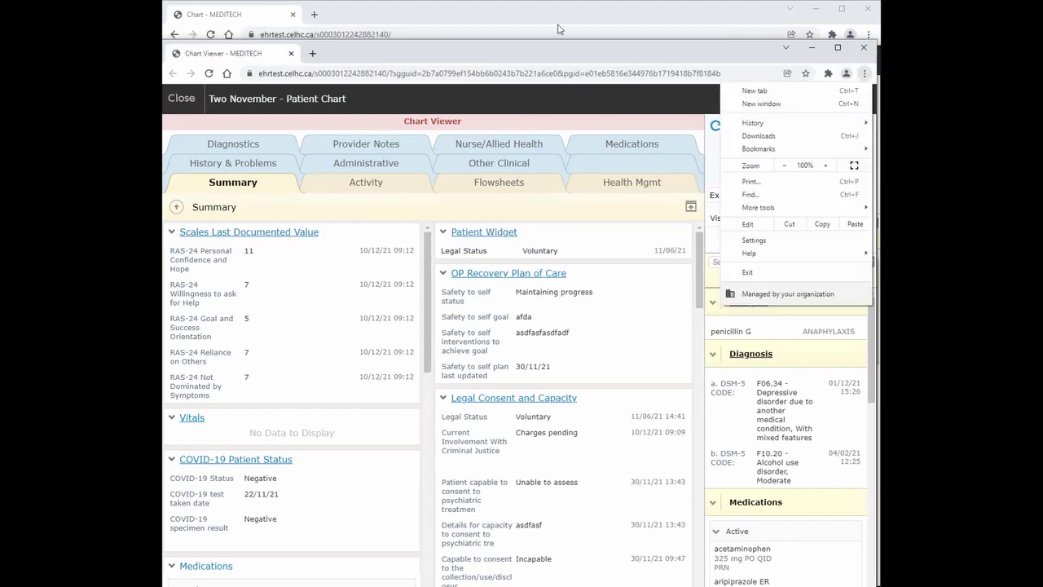
{"action": "left_click_drag", "start_coordinate": [542, 62], "coordinate": [834, 31]}
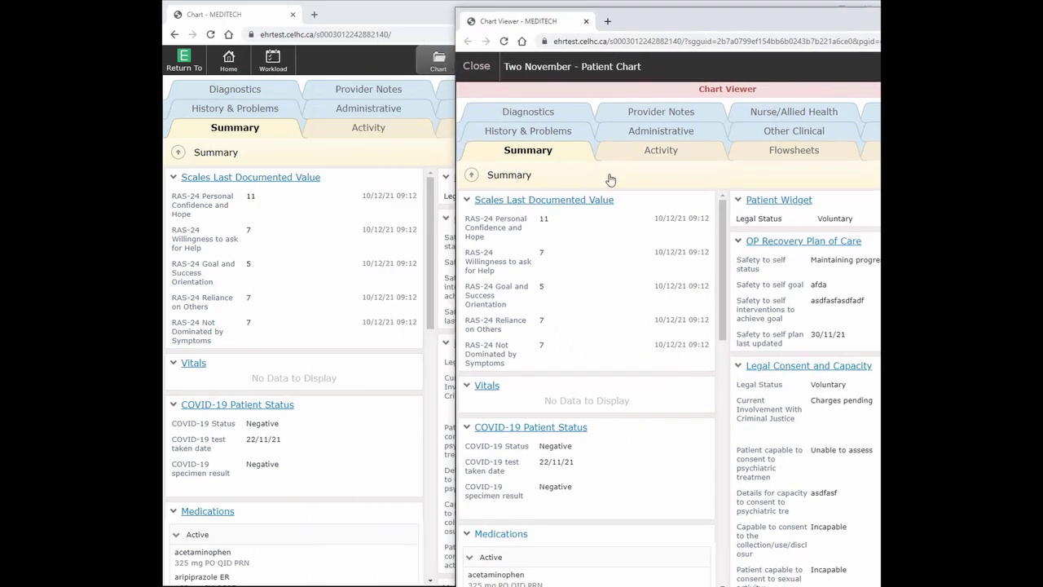
Switch between the main chart and the Chart Viewer window, and view the viewer's Activity and Flowsheets sections.
{"action": "left_click", "coordinate": [476, 66]}
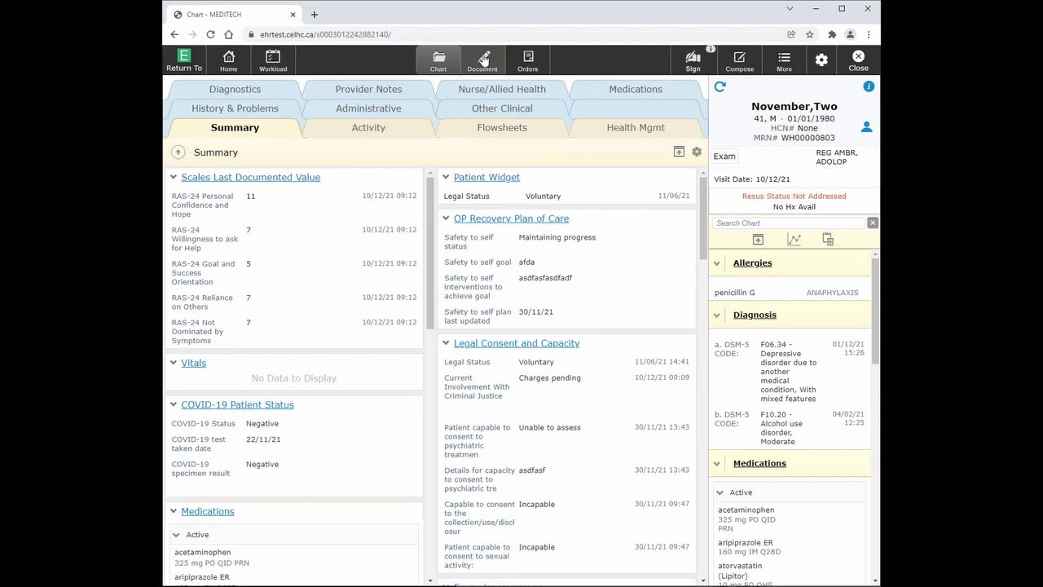
{"action": "left_click", "coordinate": [439, 61]}
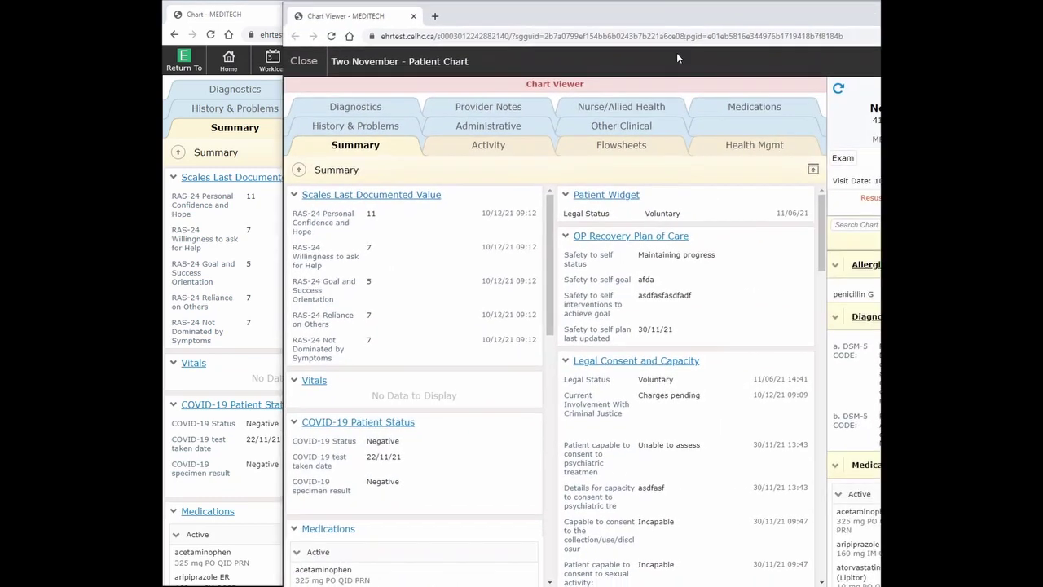
{"action": "left_click", "coordinate": [519, 152]}
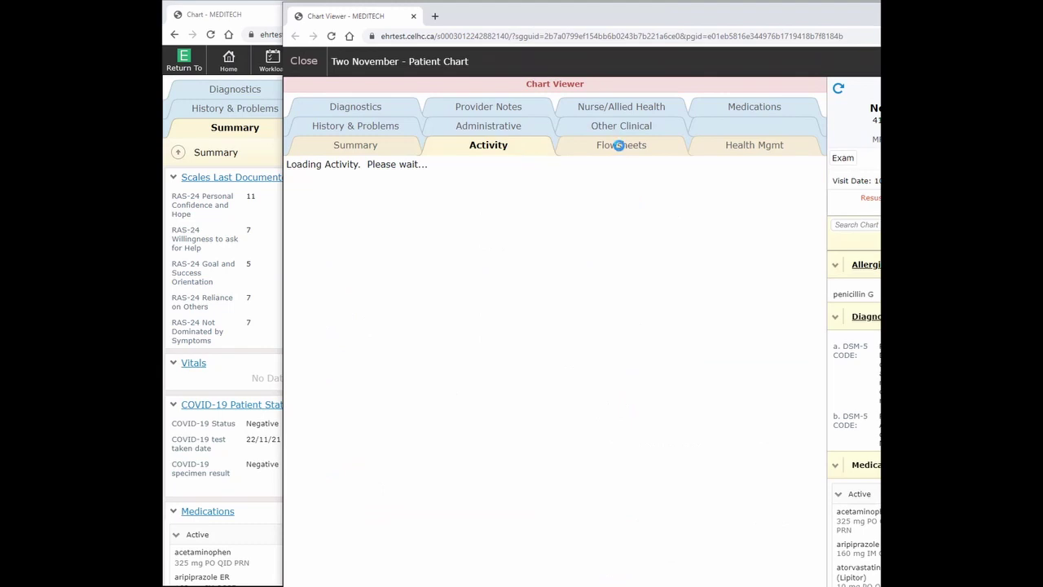
{"action": "left_click", "coordinate": [619, 145]}
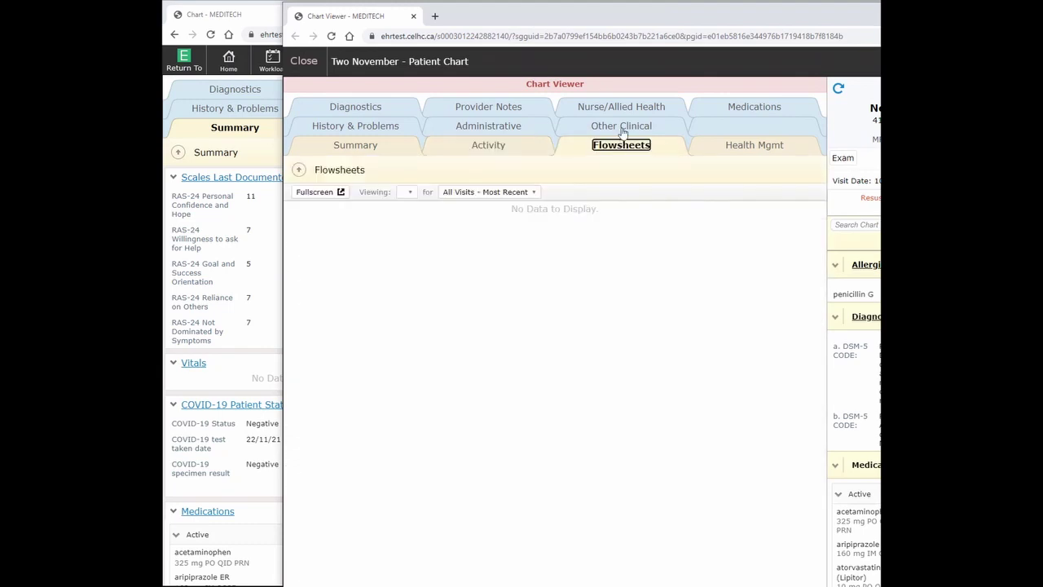
View the Other Clinical section in the Chart Viewer and examine the patient's Care Team details.
{"action": "left_click", "coordinate": [622, 127]}
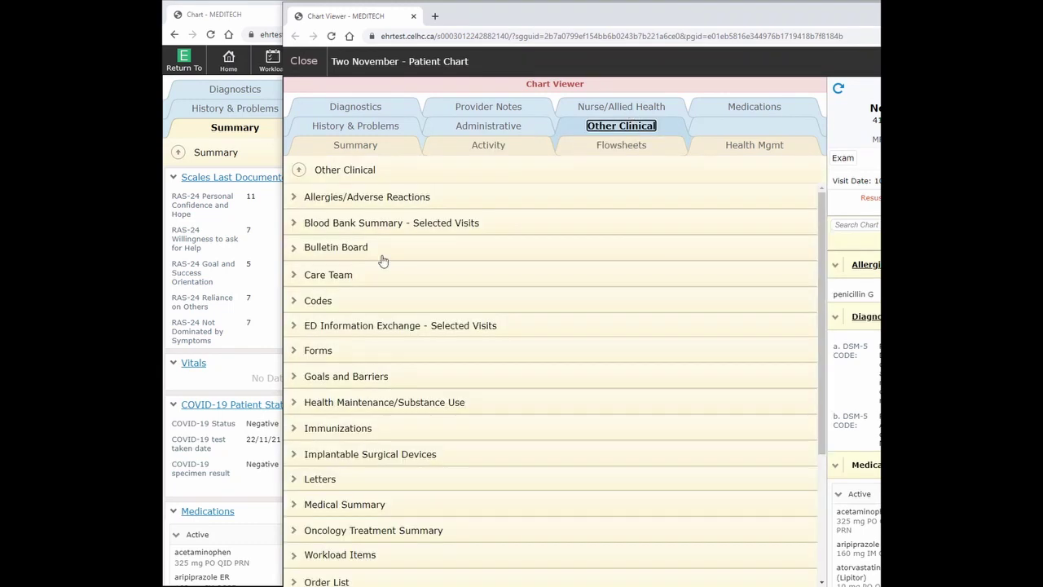
{"action": "left_click", "coordinate": [314, 278]}
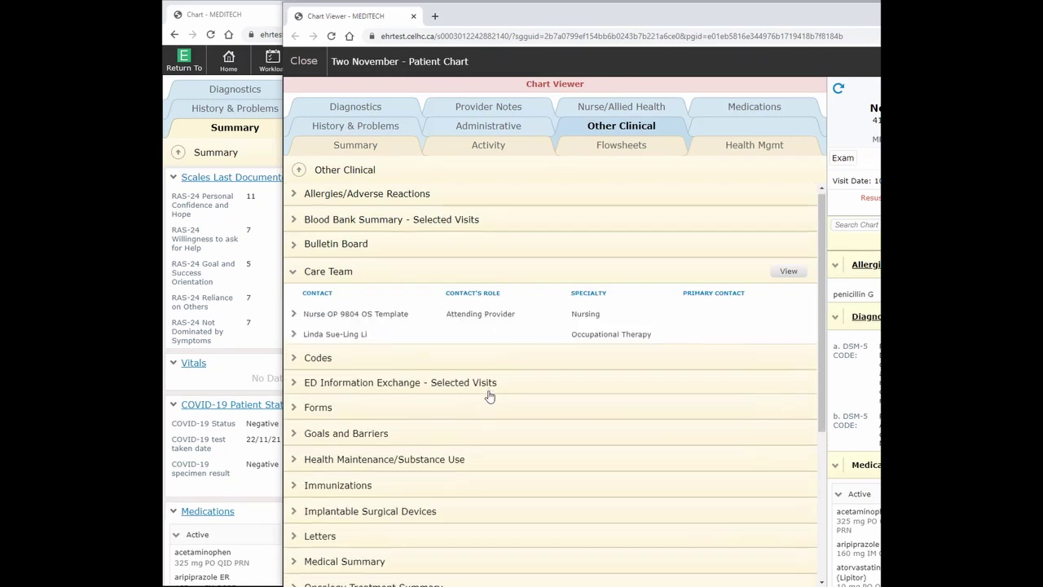
{"action": "scroll", "coordinate": [489, 396], "scroll_direction": "down", "scroll_amount": 2}
{"action": "scroll", "coordinate": [489, 396], "scroll_direction": "up", "scroll_amount": 2}
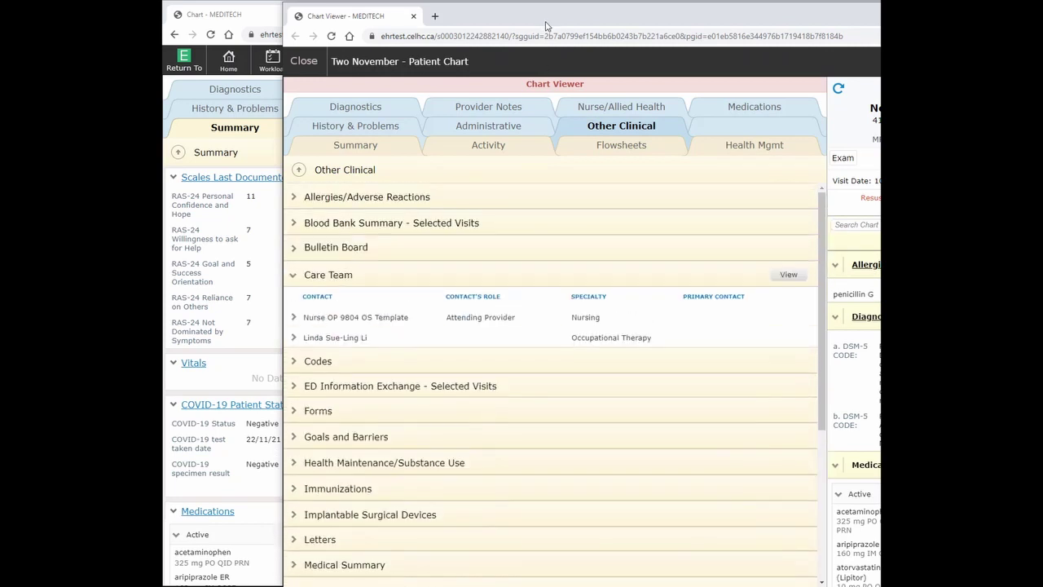
Close the detached Chart Viewer window and confirm leaving the site to return to the main chart.
{"action": "left_click_drag", "start_coordinate": [546, 27], "coordinate": [426, 140]}
{"action": "left_click", "coordinate": [862, 122]}
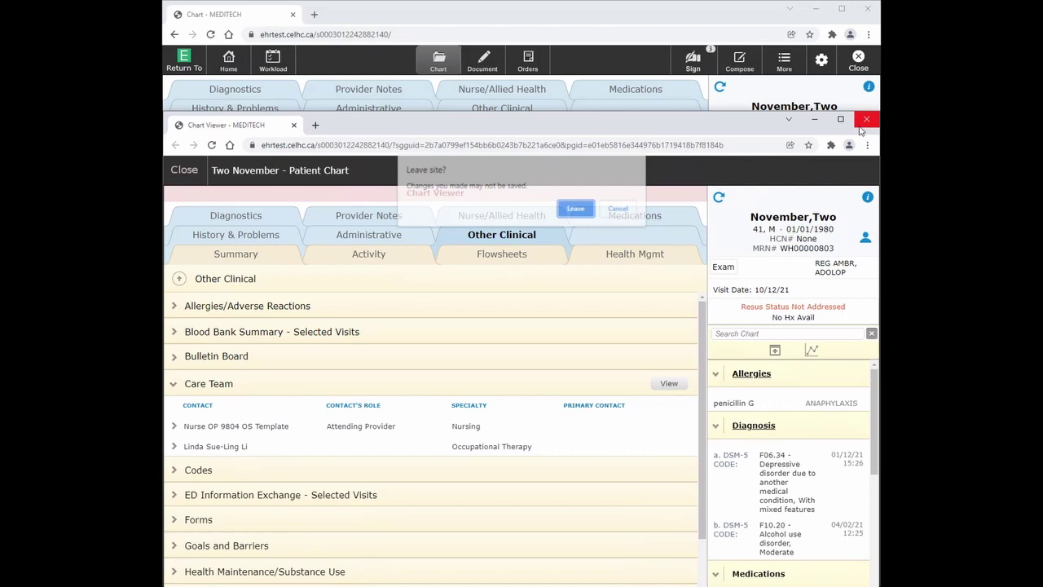
{"action": "left_click", "coordinate": [567, 211]}
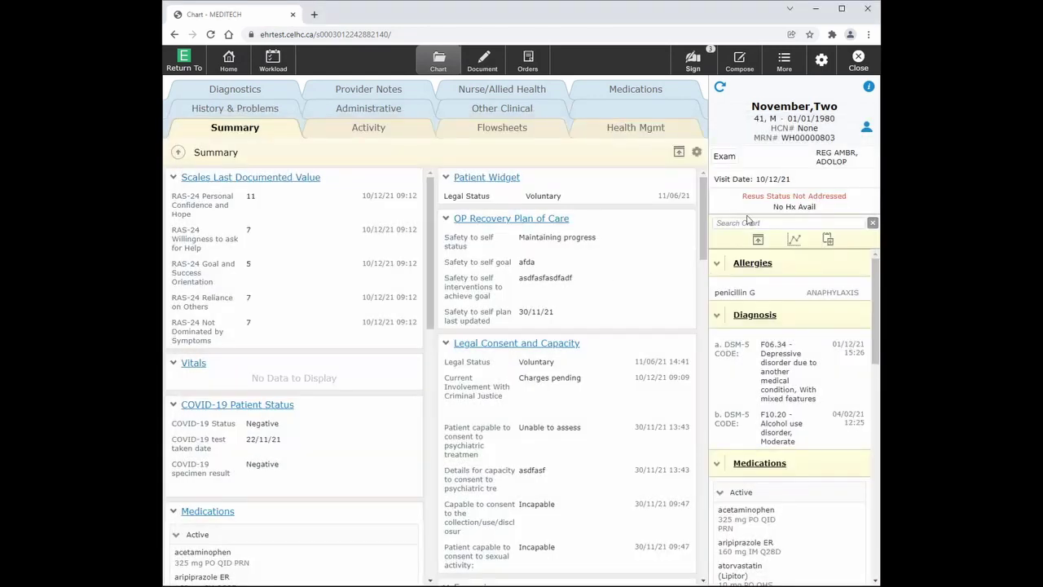
Try to open the external ONE ID site from the chart's additional options, and close its window.
{"action": "left_click", "coordinate": [784, 62]}
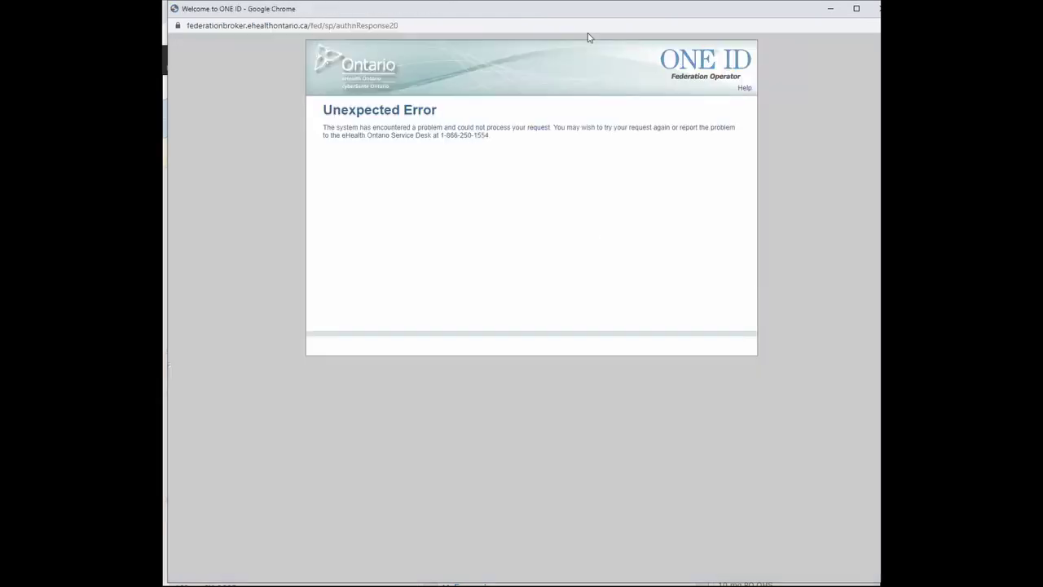
{"action": "left_click_drag", "start_coordinate": [593, 15], "coordinate": [573, 95]}
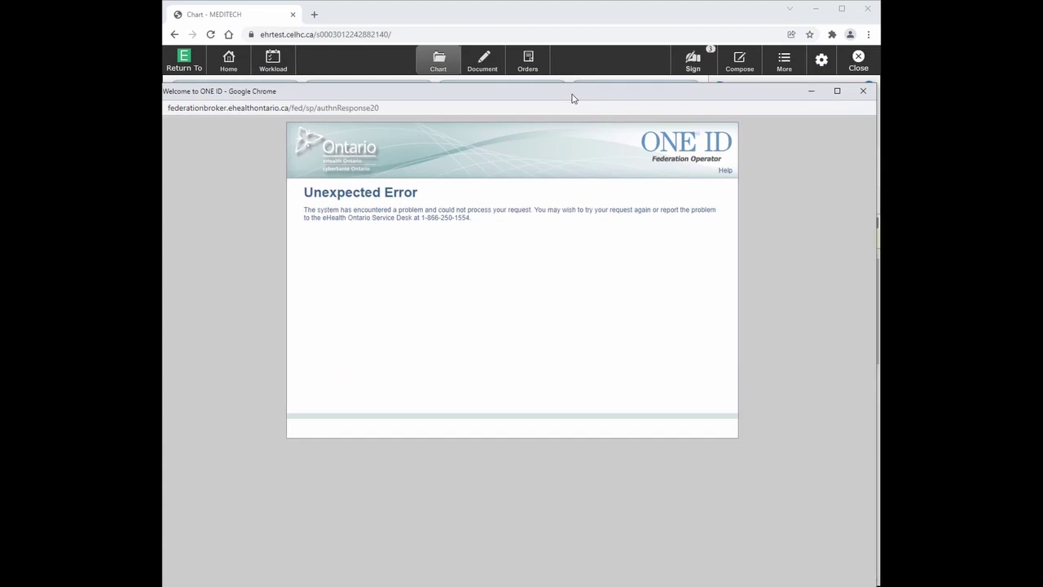
{"action": "left_click", "coordinate": [867, 90]}
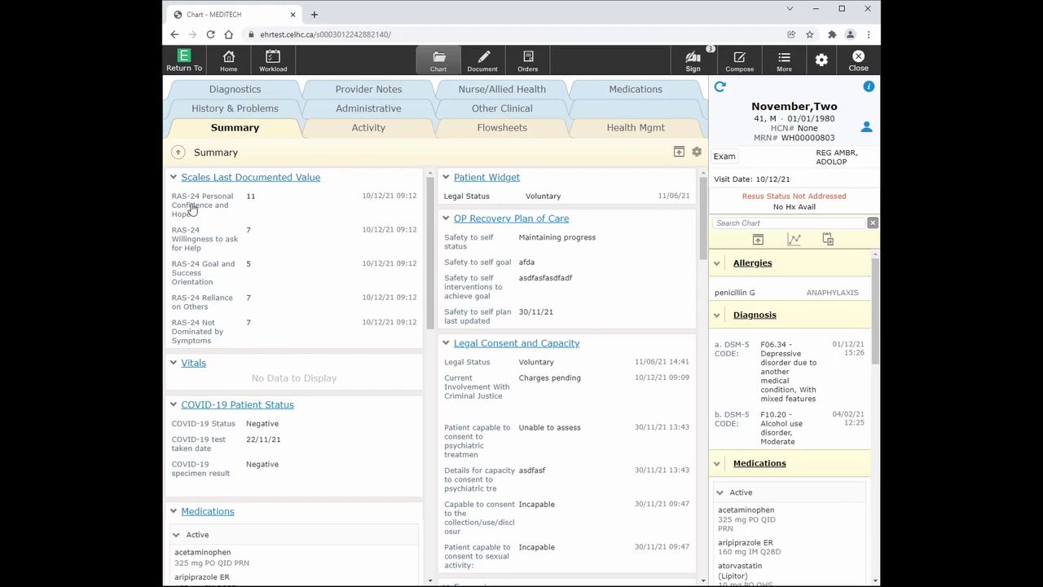
Examine the history and graph of the RAS-24 Personal Confidence and Hope result, and close its details.
{"action": "left_click", "coordinate": [191, 205]}
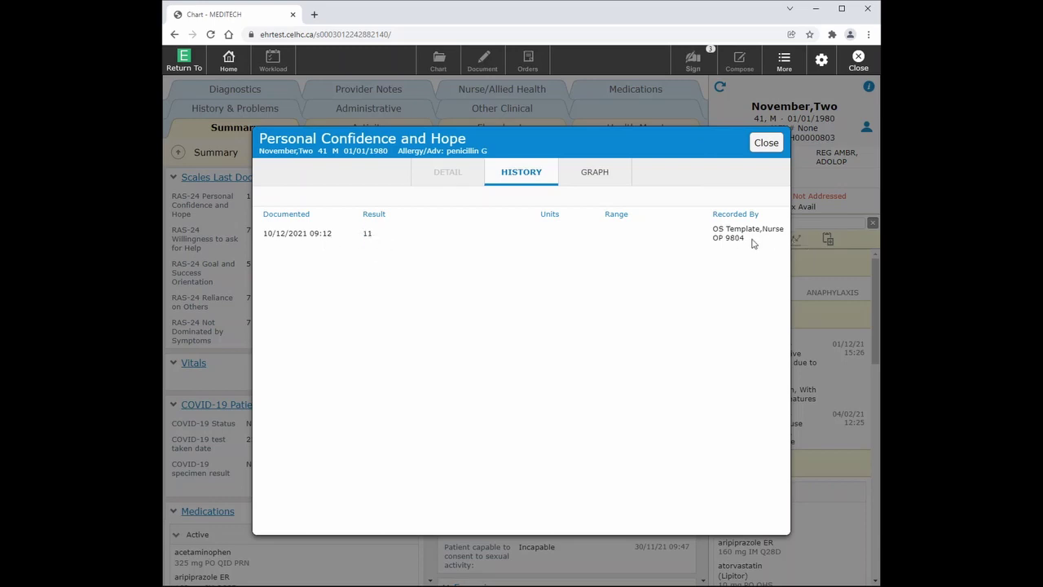
{"action": "left_click", "coordinate": [602, 173]}
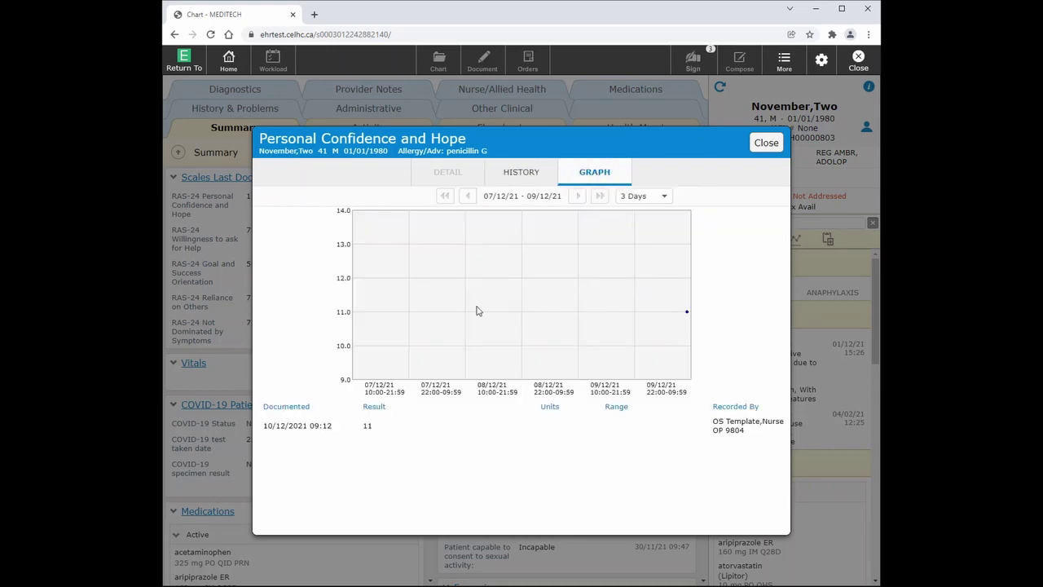
{"action": "left_click", "coordinate": [760, 142]}
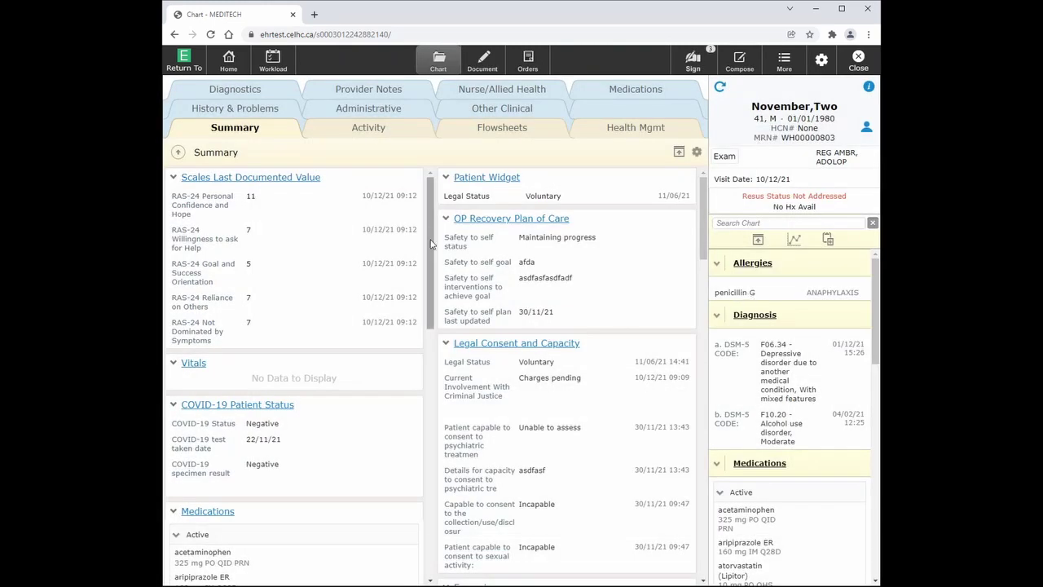
Review the widgets in both columns of the chart Summary, from OP Medication Administration to Risk Assessment and Privacy Consent.
{"action": "left_click_drag", "start_coordinate": [433, 216], "coordinate": [428, 493]}
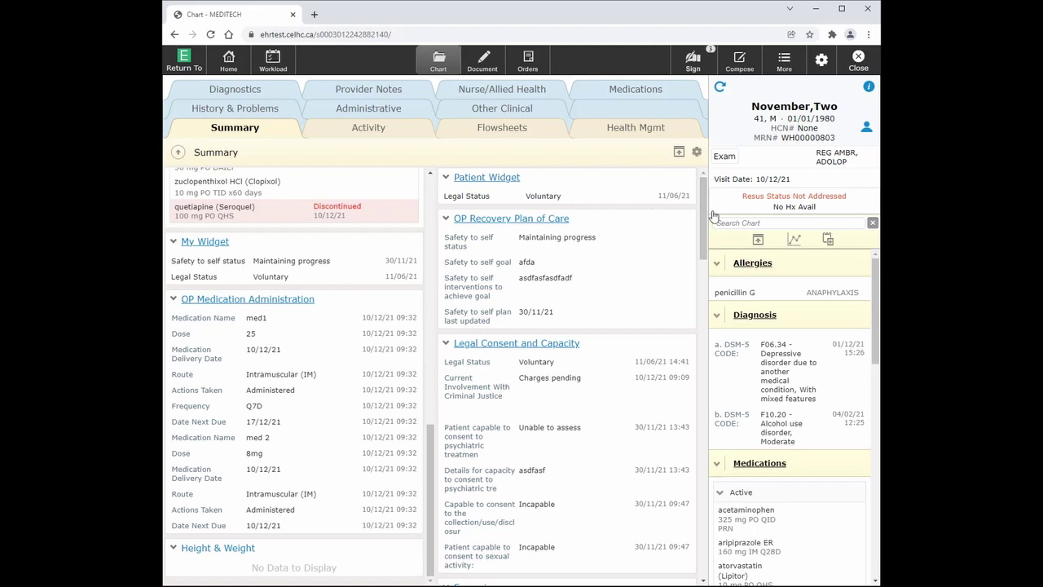
{"action": "left_click_drag", "start_coordinate": [701, 208], "coordinate": [699, 321]}
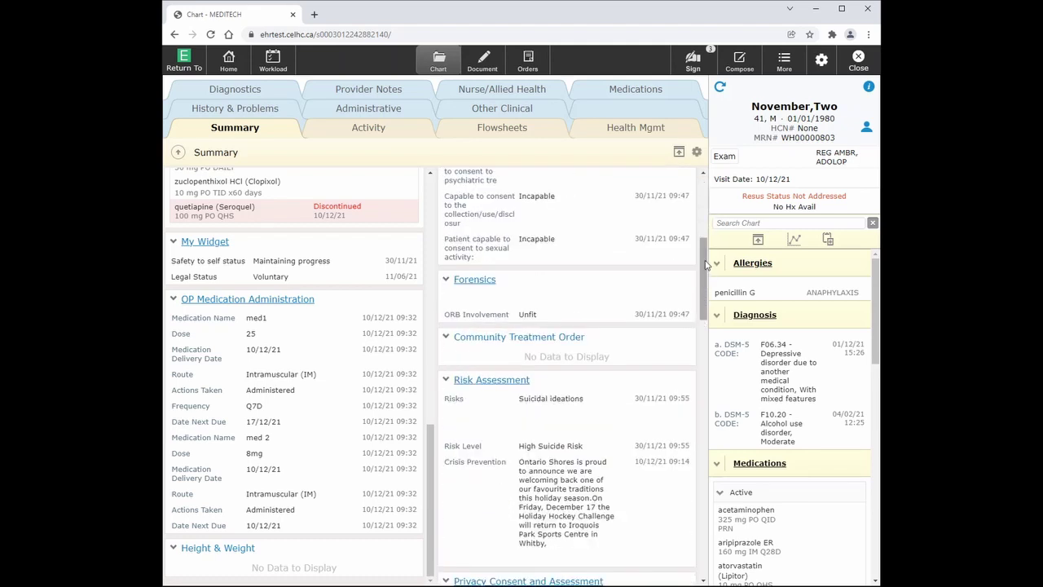
{"action": "scroll", "coordinate": [705, 294], "scroll_direction": "down", "scroll_amount": 1}
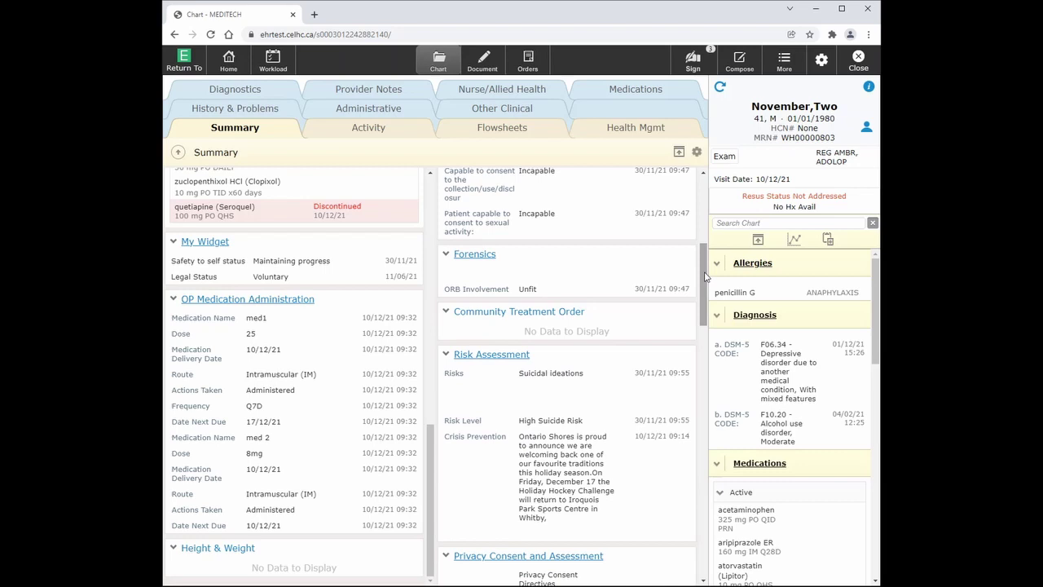
{"action": "scroll", "coordinate": [705, 285], "scroll_direction": "down", "scroll_amount": 3}
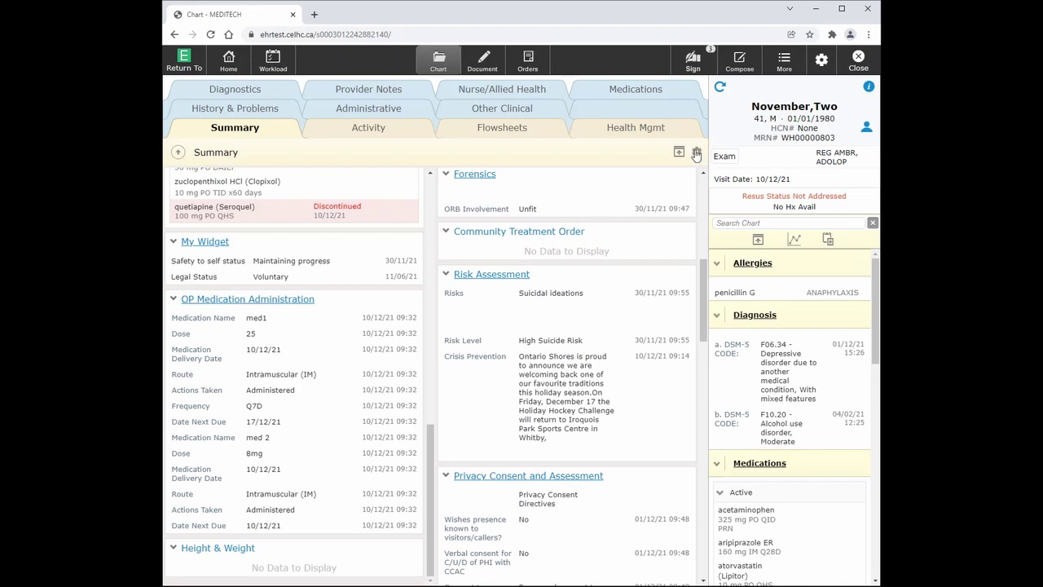
In the Summary's Widget Preferences, move the Crisis Prevention Plan widget from the right column to the left column.
{"action": "left_click", "coordinate": [697, 154]}
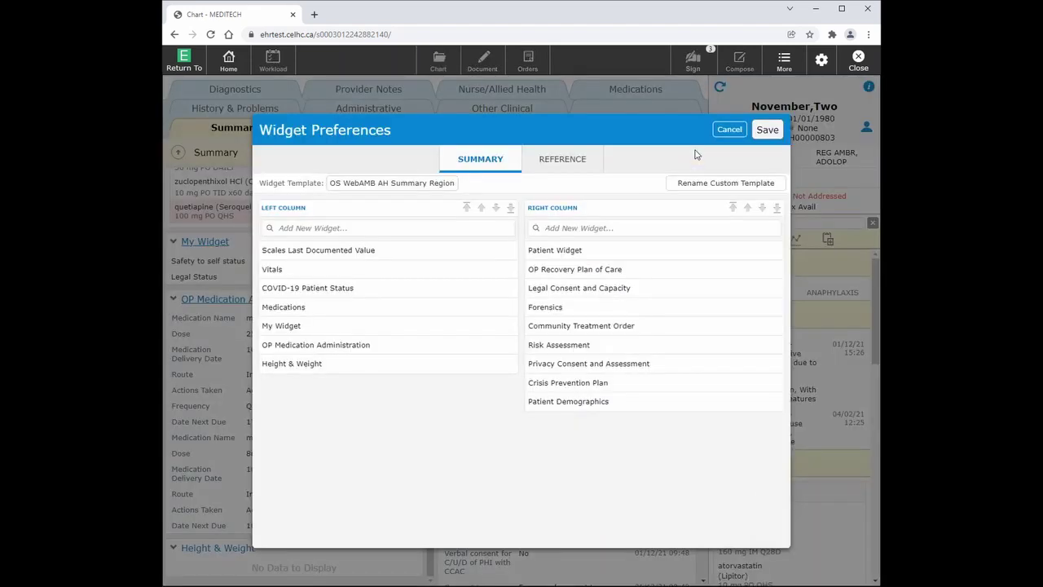
{"action": "left_click", "coordinate": [398, 254]}
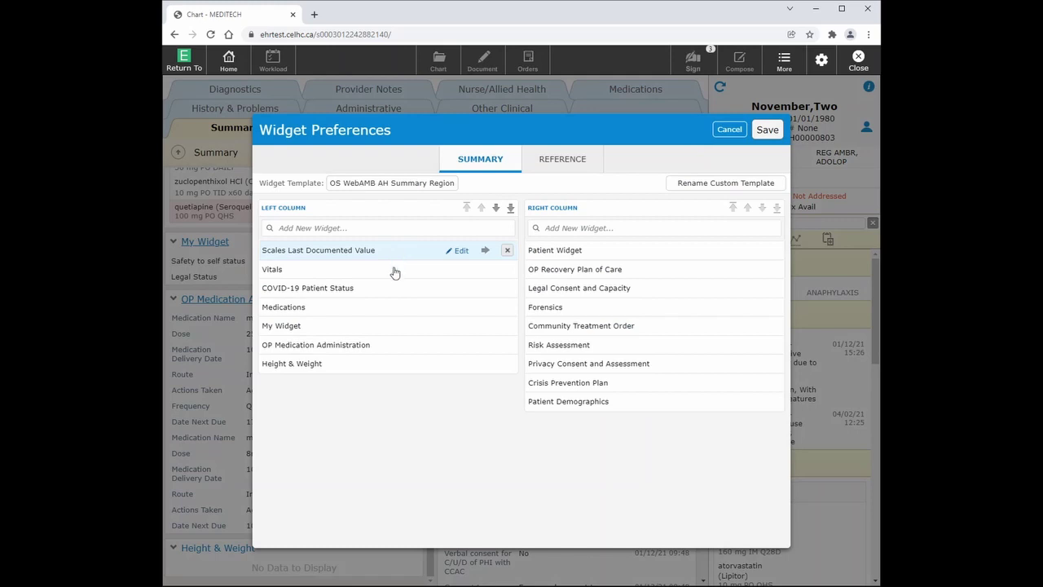
{"action": "left_click", "coordinate": [394, 272]}
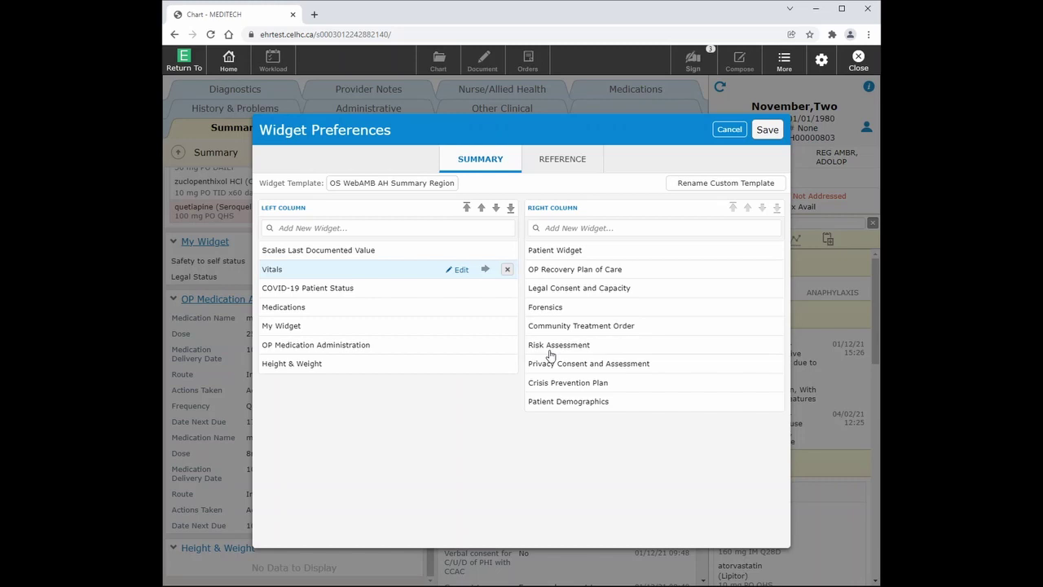
{"action": "left_click", "coordinate": [550, 392]}
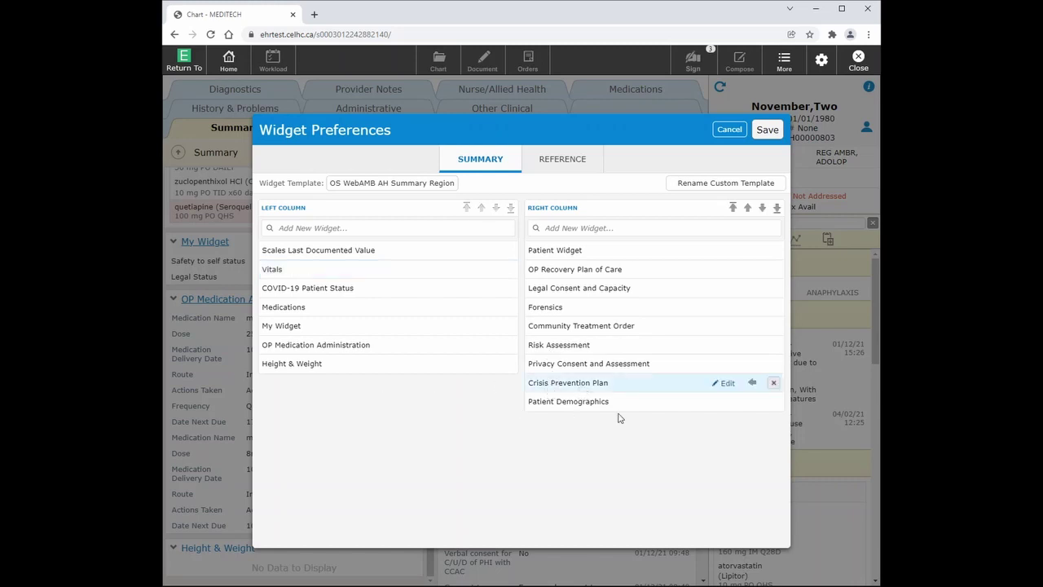
{"action": "left_click", "coordinate": [753, 383]}
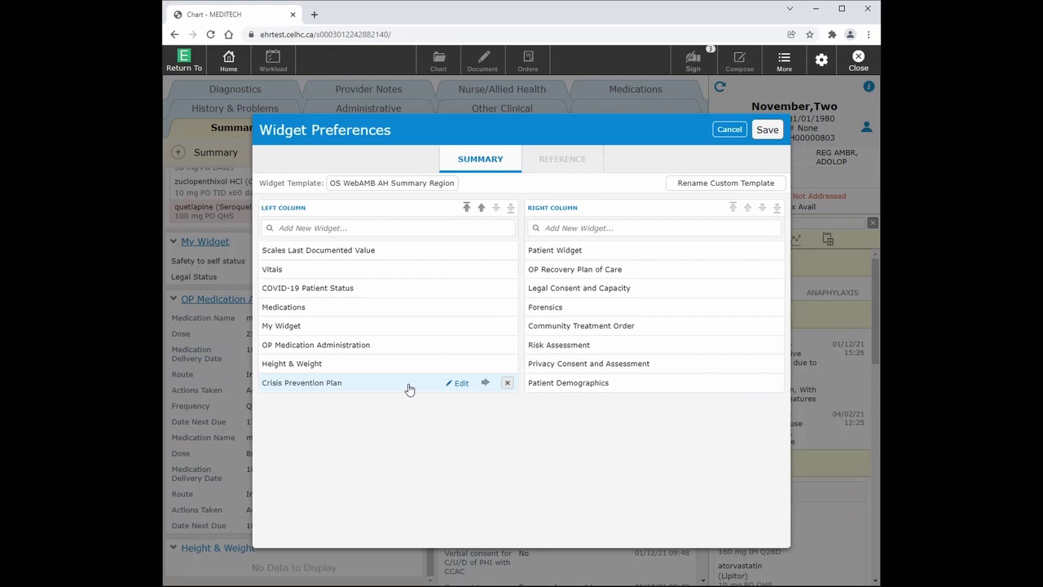
Move the Crisis Prevention Plan widget up the left column to sit directly below Vitals.
{"action": "left_click", "coordinate": [482, 208]}
{"action": "left_click", "coordinate": [481, 208]}
{"action": "left_click", "coordinate": [481, 208]}
{"action": "left_click", "coordinate": [482, 208]}
{"action": "left_click", "coordinate": [482, 207]}
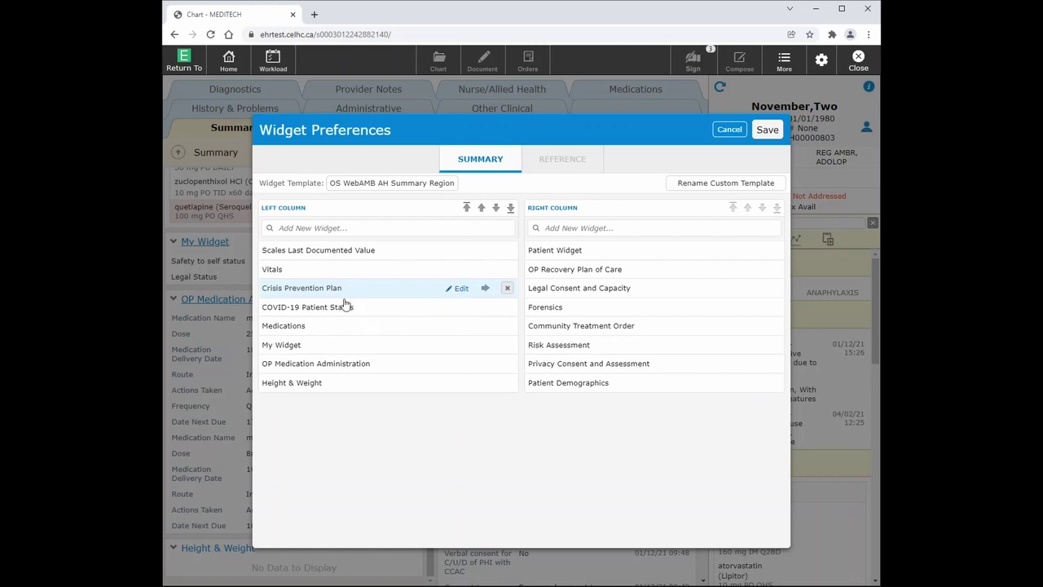
Remove the Height & Weight widget from the left column, add it back, and save the widget preferences.
{"action": "left_click", "coordinate": [293, 385]}
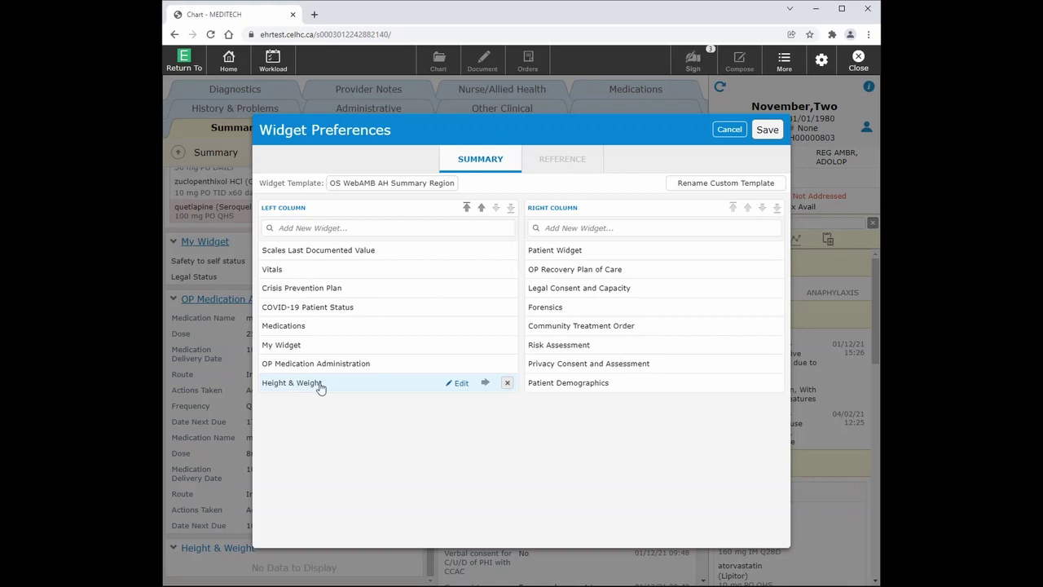
{"action": "left_click", "coordinate": [505, 384]}
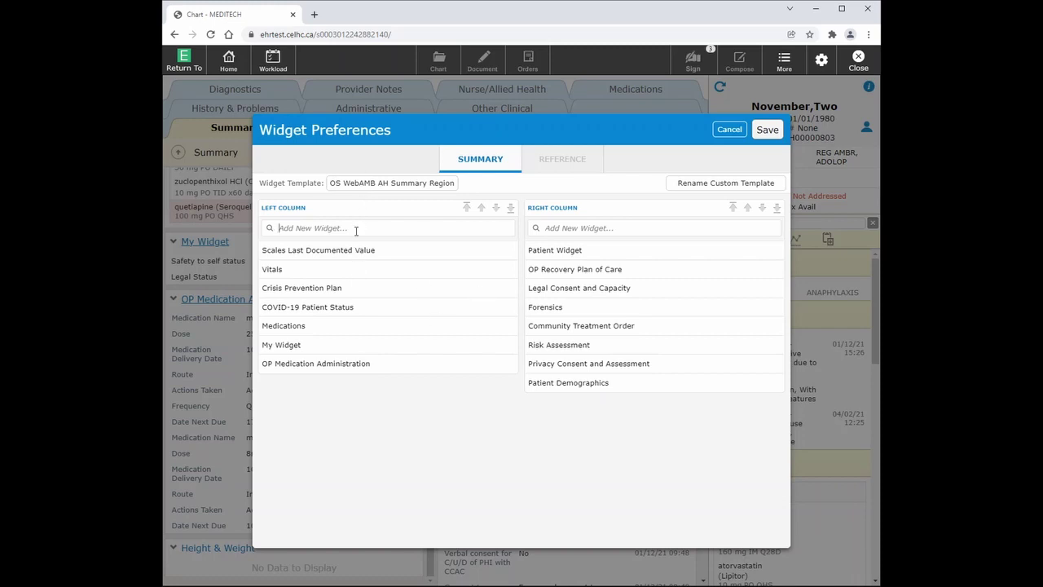
{"action": "type", "text": "he"}
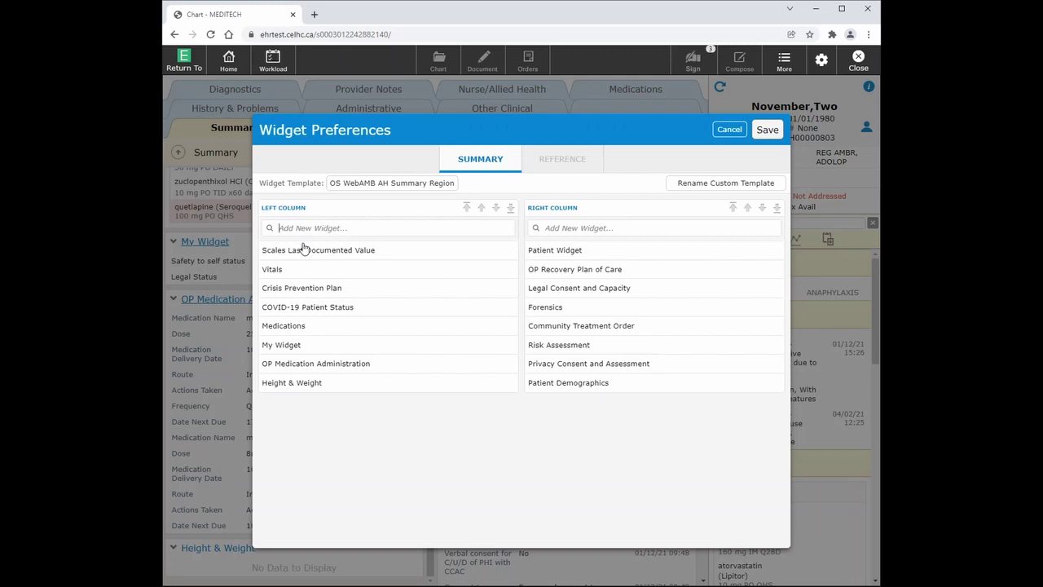
{"action": "left_click", "coordinate": [332, 389]}
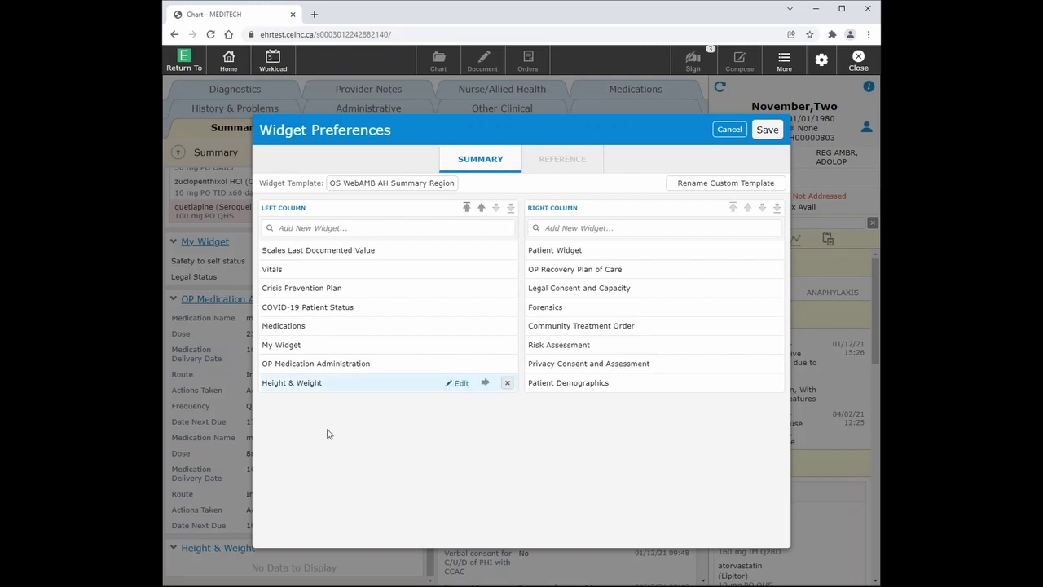
{"action": "left_click", "coordinate": [767, 131]}
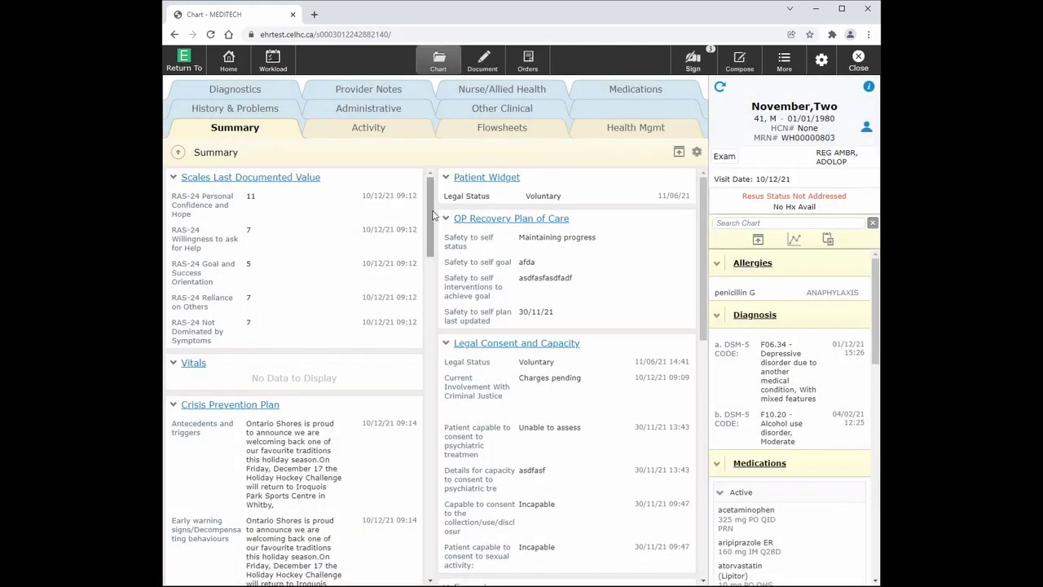
Collapse all the Summary widgets to their headings and expand them again.
{"action": "mouse_move", "coordinate": [432, 217]}
{"action": "left_mouse_down"}
{"action": "mouse_move", "coordinate": [431, 311]}
{"action": "mouse_move", "coordinate": [443, 212]}
{"action": "left_mouse_up"}
{"action": "left_click", "coordinate": [679, 153]}
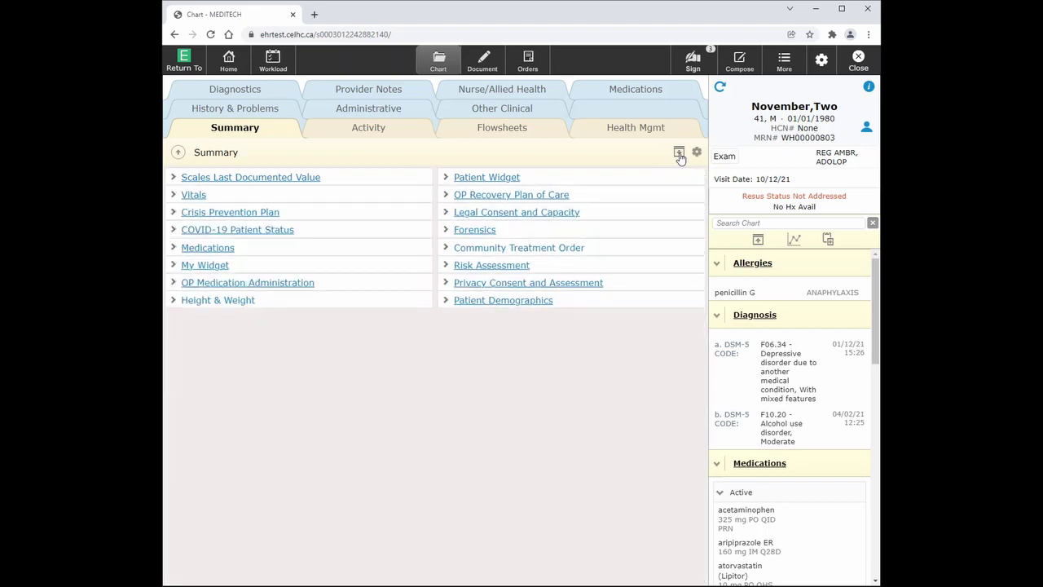
{"action": "left_click", "coordinate": [679, 153]}
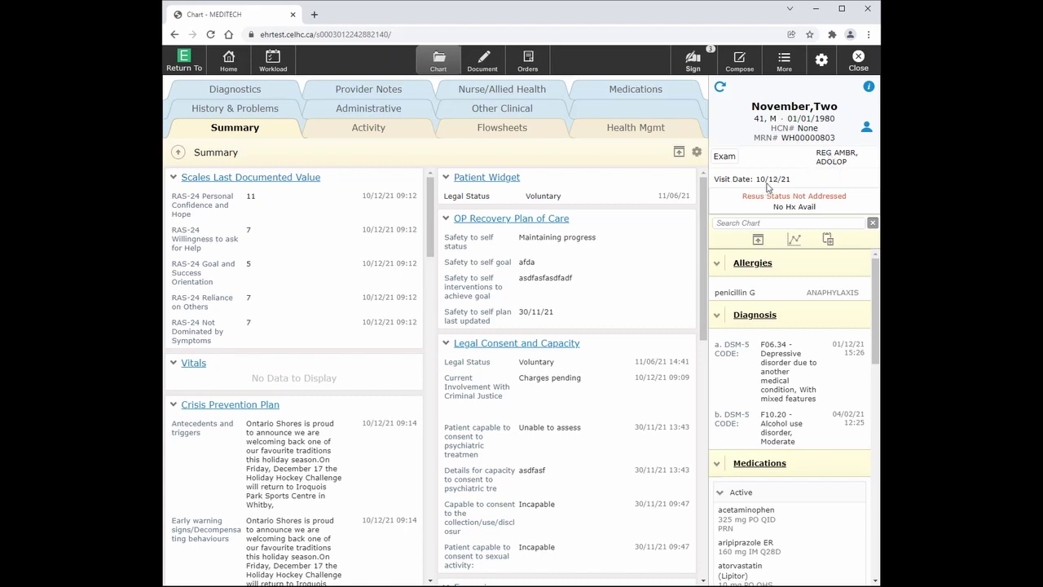
Search the patient's chart for "legal" and clear the search.
{"action": "left_click", "coordinate": [755, 223]}
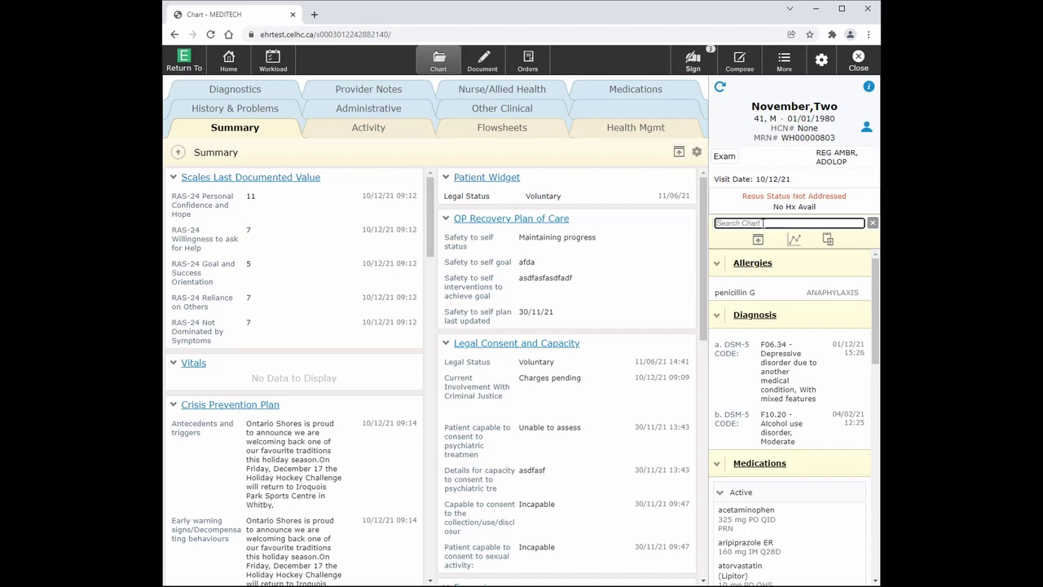
{"action": "type", "text": "al"}
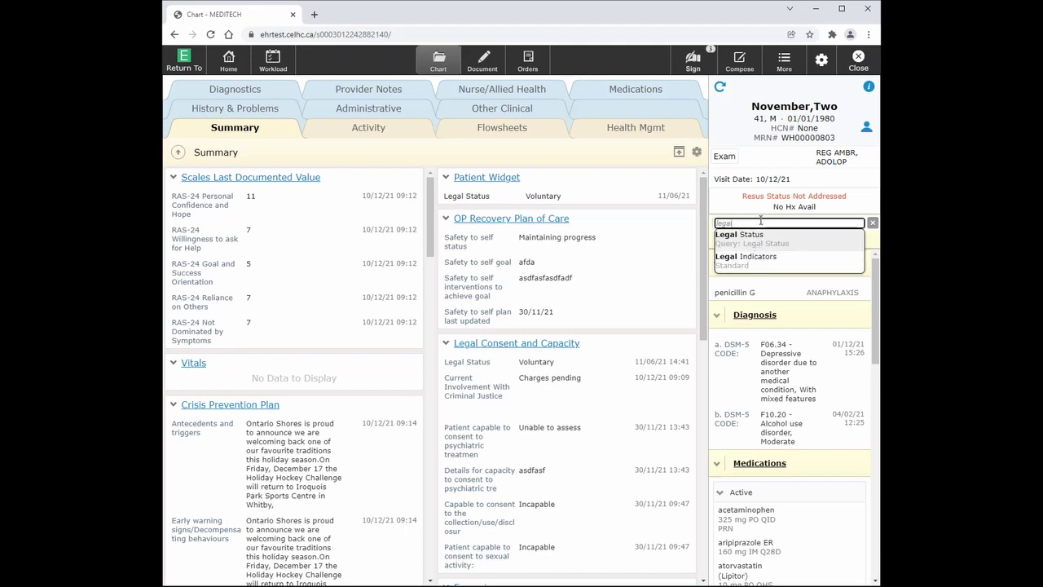
{"action": "left_click", "coordinate": [872, 223]}
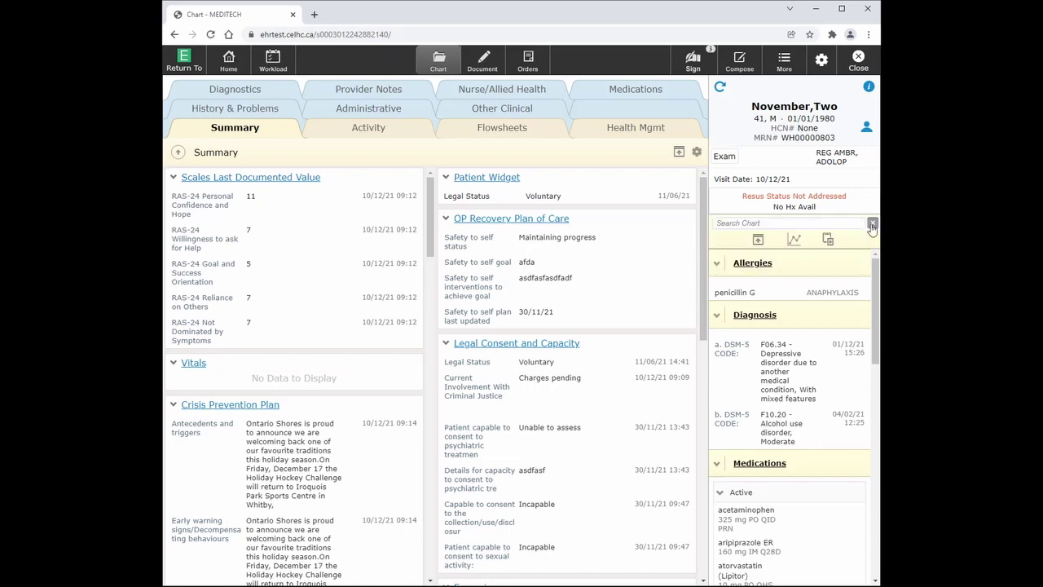